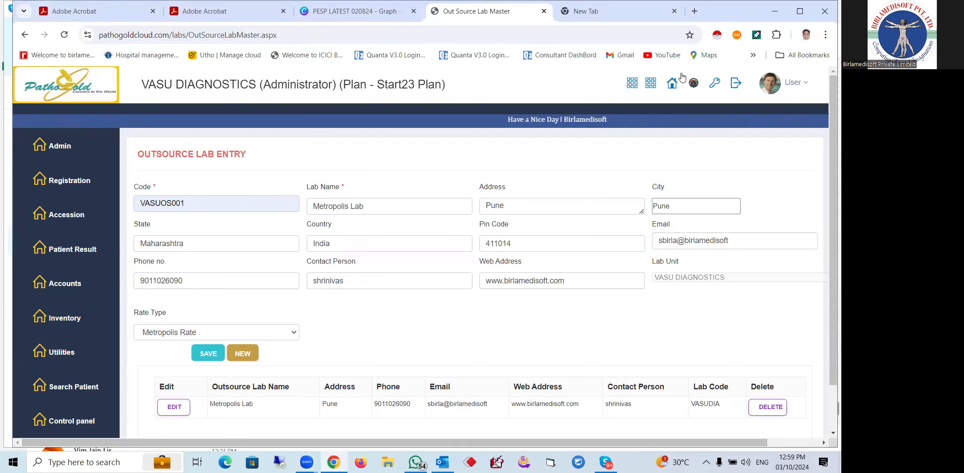
Log back in at pathogoldcloud.com as lab administrator and bring up the System Setting Menu
left_click(737, 84)
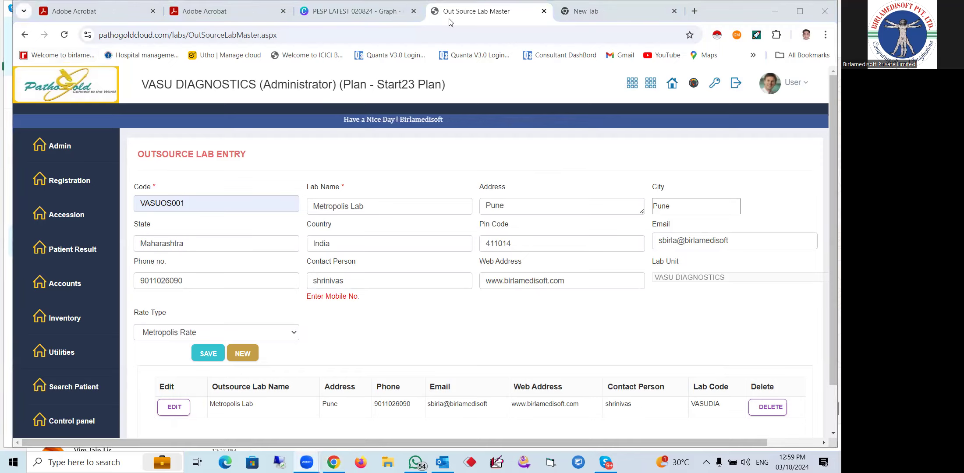
left_click(445, 30)
type("path")
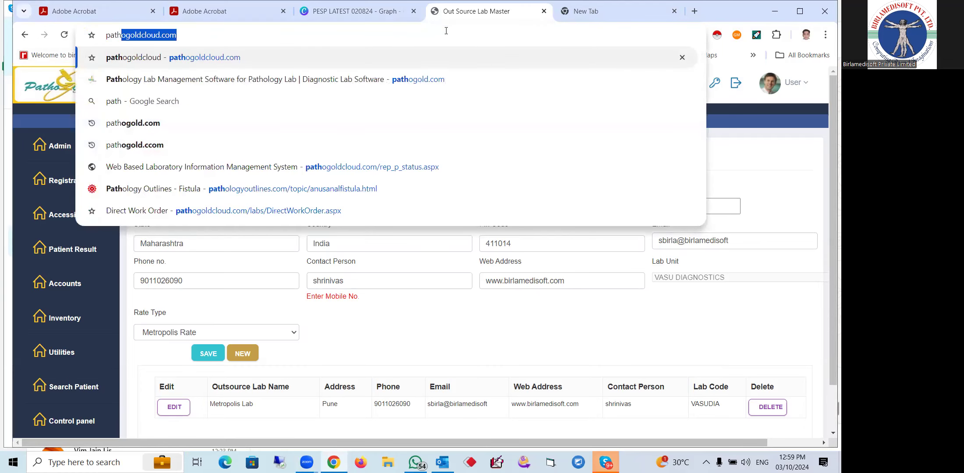
key("Return")
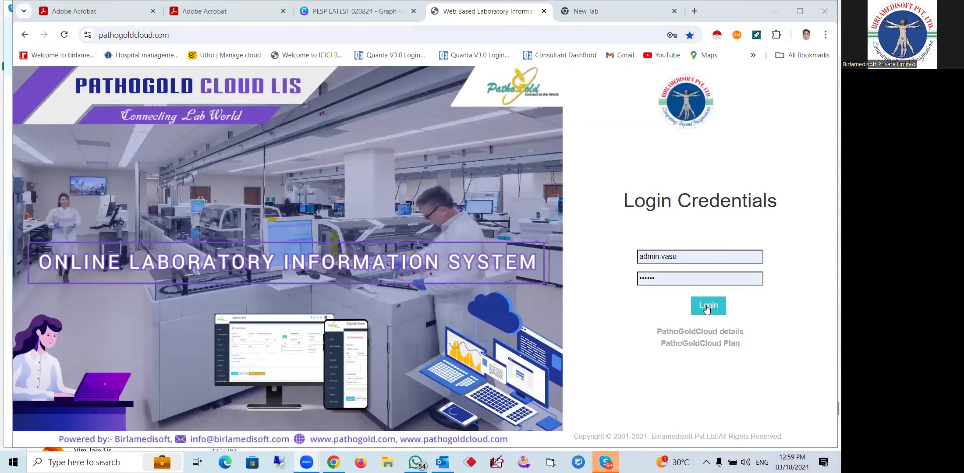
left_click(707, 307)
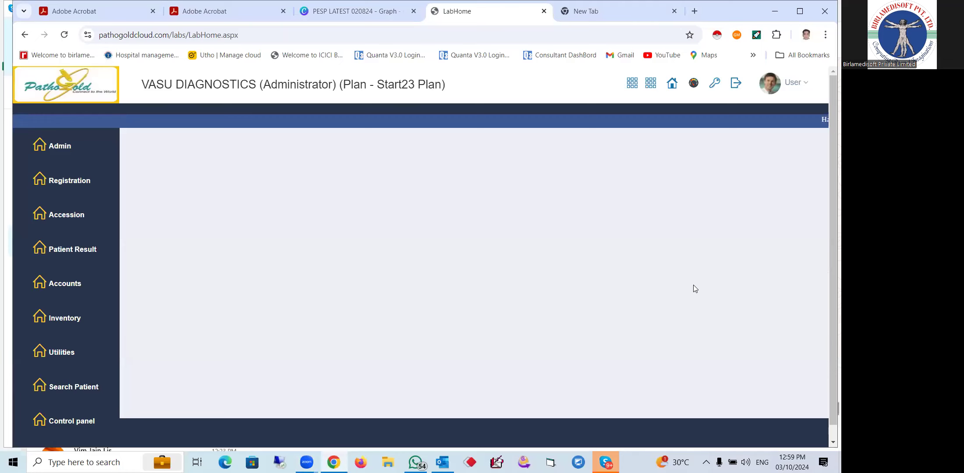
scroll(119, 421, "down", 1)
mouse_move(130, 405)
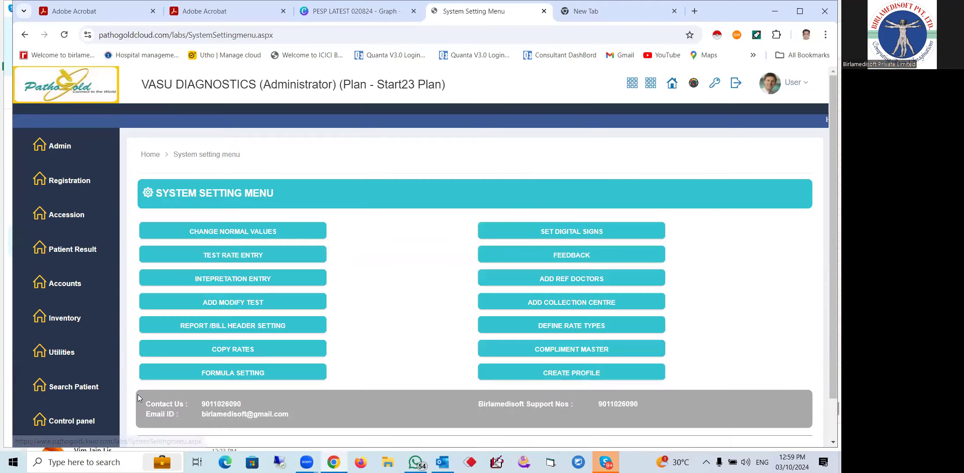
Define and save a new Out Source rate type named 'Quest Rate' under Define Rate Types
left_click(566, 329)
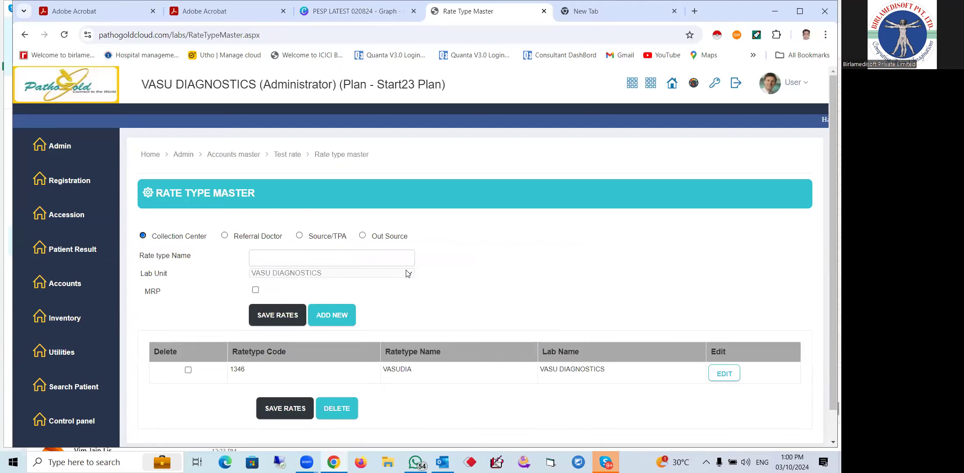
left_click(362, 236)
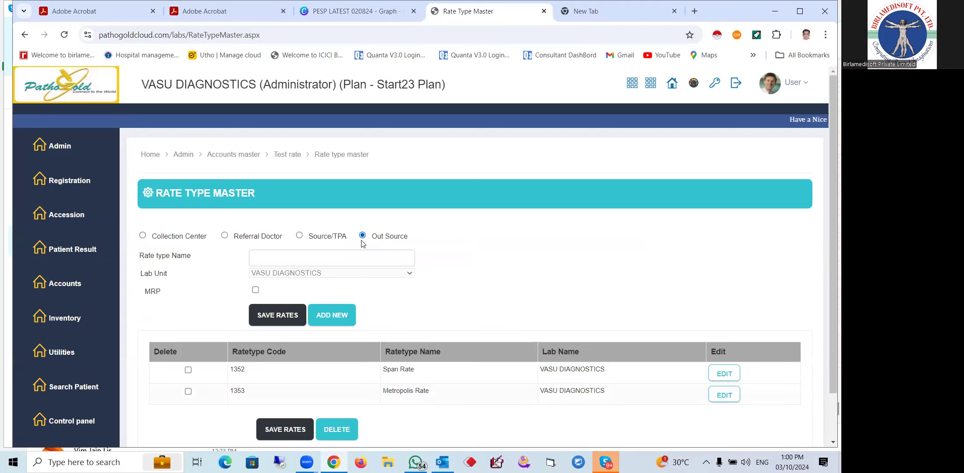
scroll(464, 313, "down", 2)
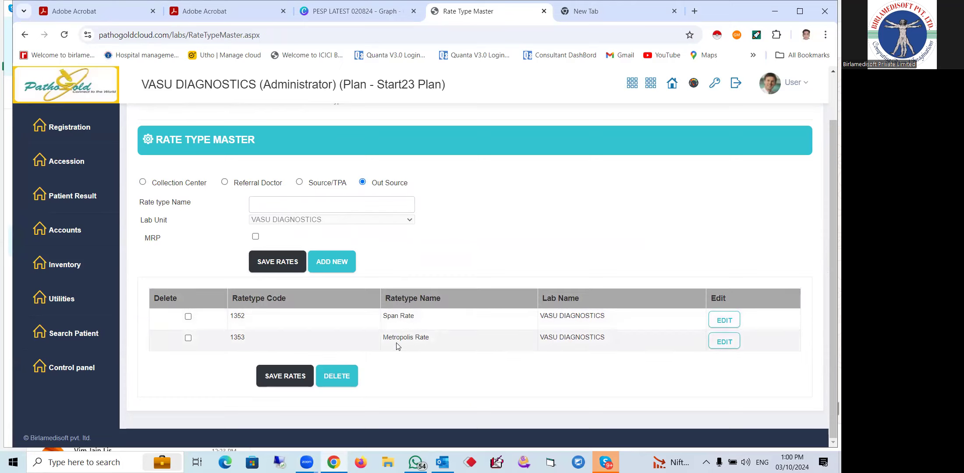
left_click(291, 204)
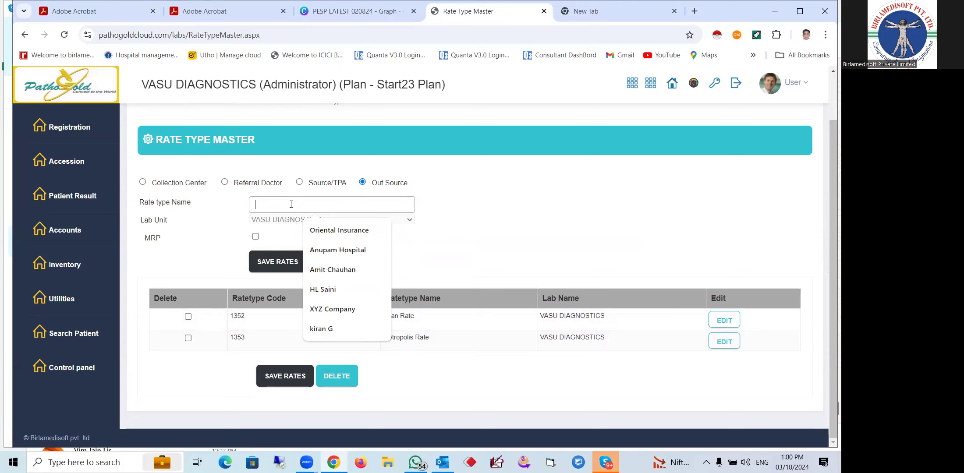
type("Quest Rate")
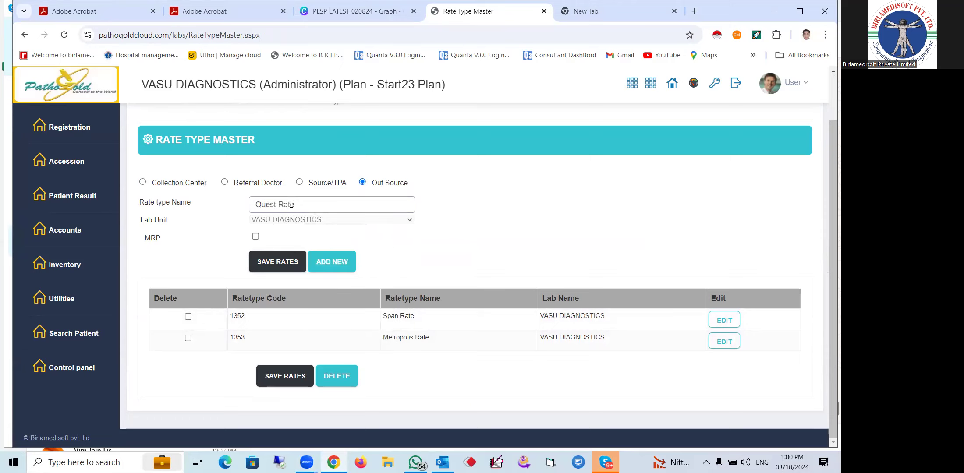
left_click(262, 273)
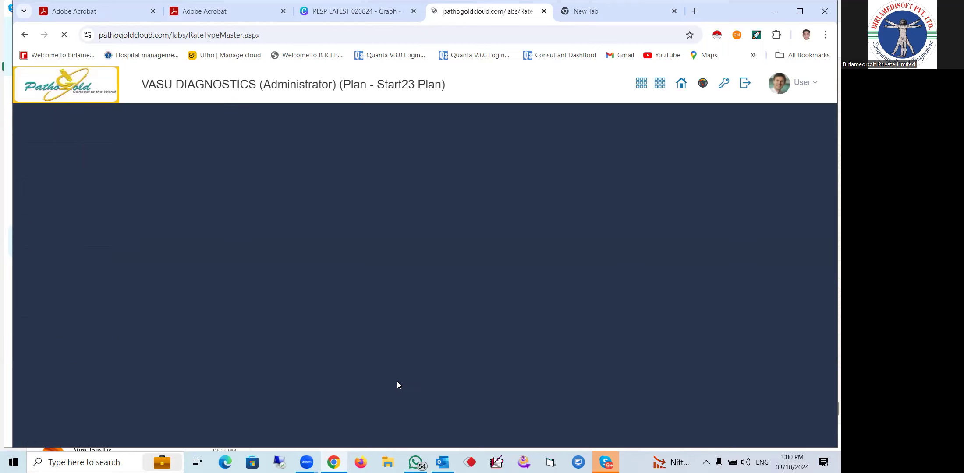
scroll(449, 394, "down", 3)
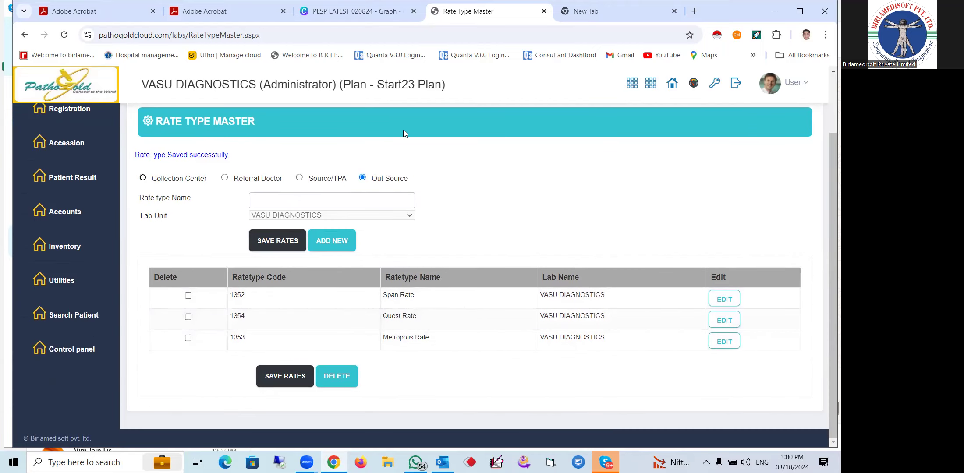
scroll(88, 184, "up", 3)
mouse_move(66, 146)
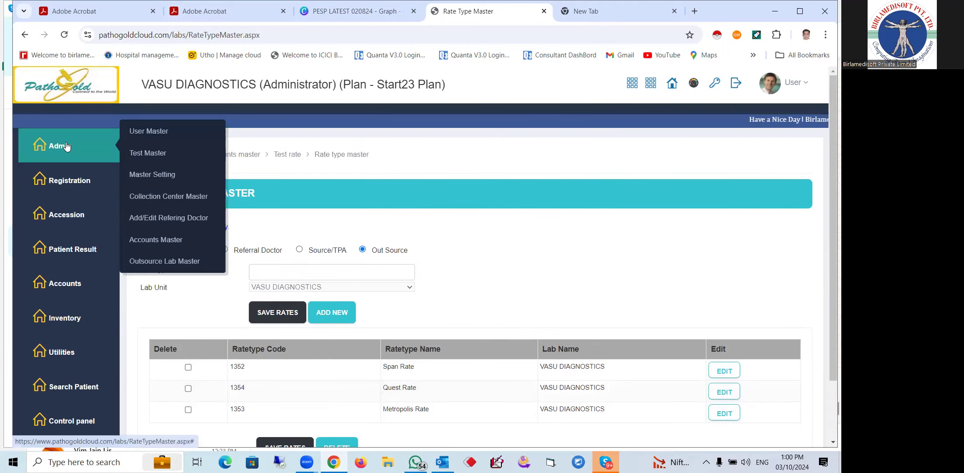
Open a blank Outsource Lab Master entry form from the Admin menu
mouse_move(182, 259)
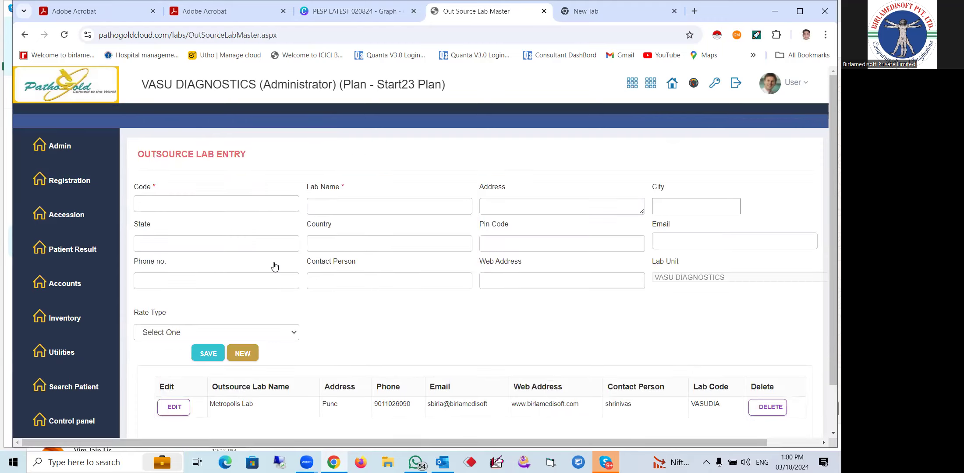
scroll(362, 298, "down", 1)
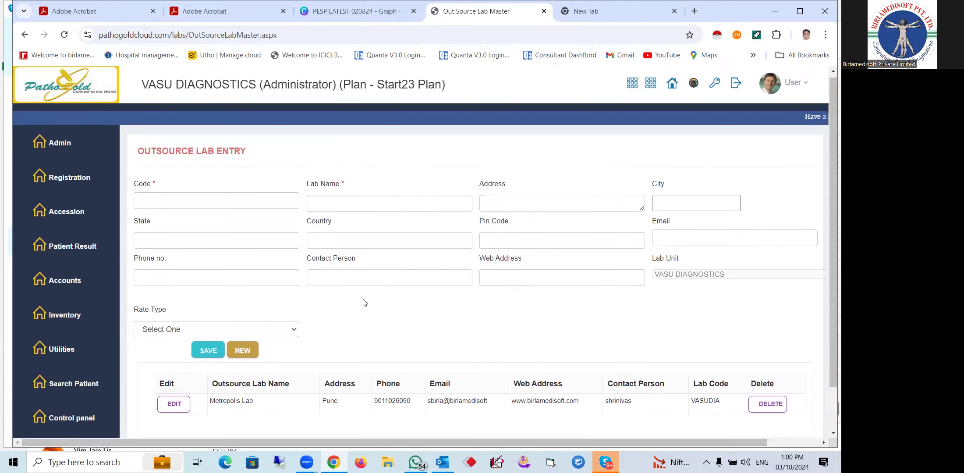
scroll(186, 207, "up", 1)
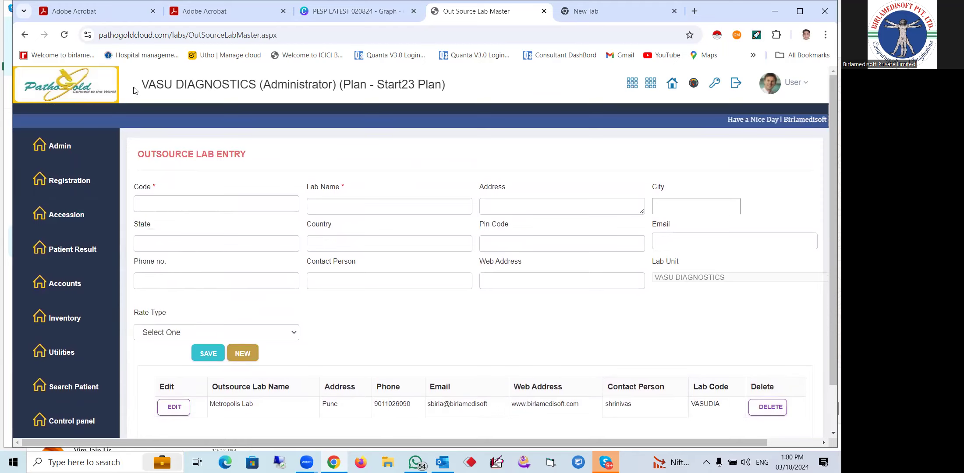
left_click_drag(143, 84, 204, 84)
Enter lab code VASUOS002 and start the lab name as 'Quest Diagnostic'
left_click(170, 203)
type("VASU")
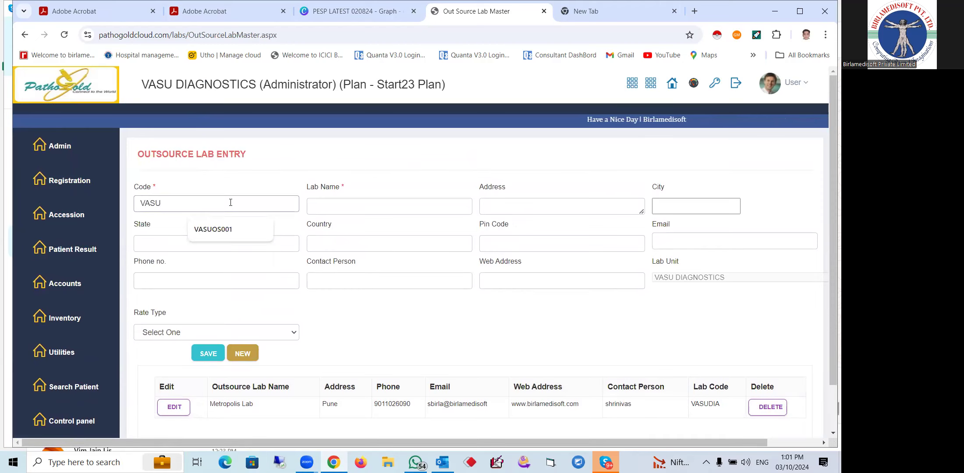
type("OS")
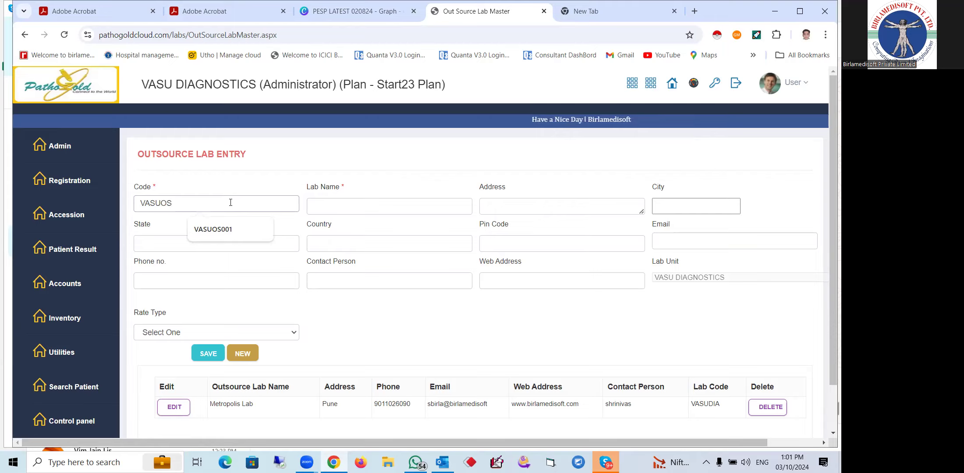
type("002")
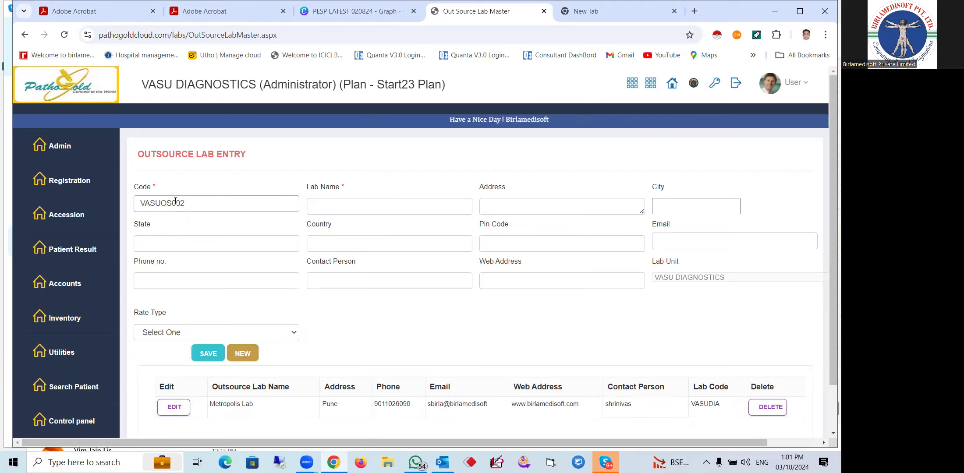
left_click(326, 204)
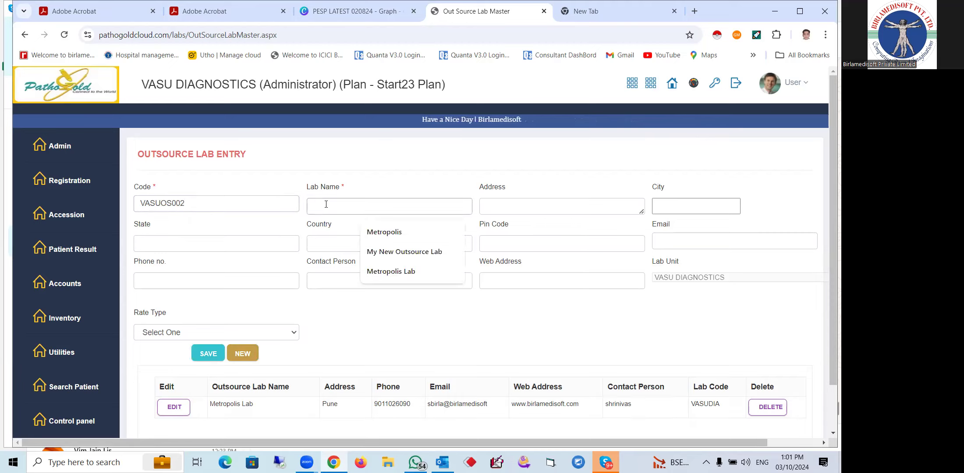
type("qUEST")
key("BackSpace")
key("BackSpace")
key("BackSpace")
key("BackSpace")
key("BackSpace")
type("Quest Diagnostic")
Fill the lab's address as Delhi, city Delhi, state Delhi, country India, pin code 110001
left_click(328, 206)
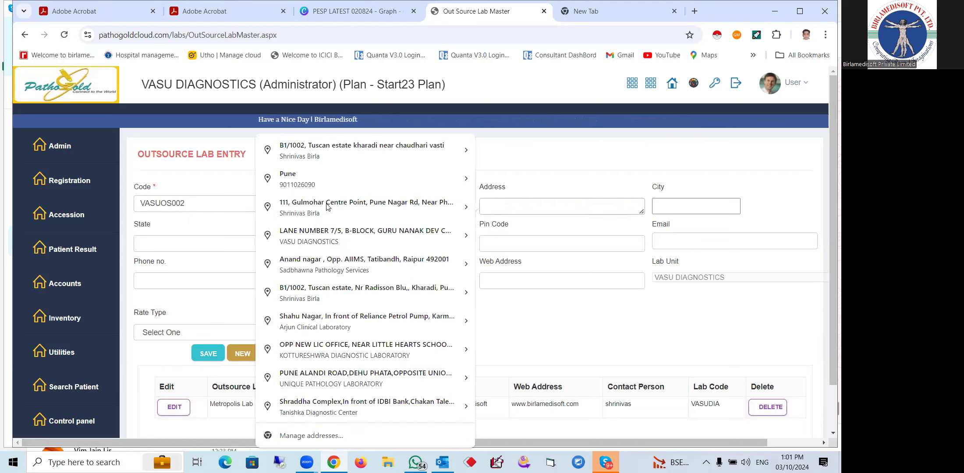
type("Delhi")
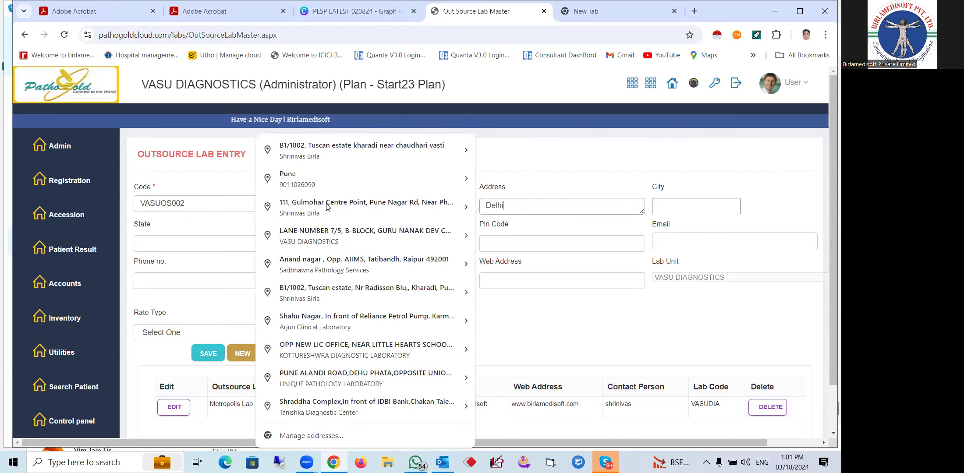
key("Tab")
type("Dek")
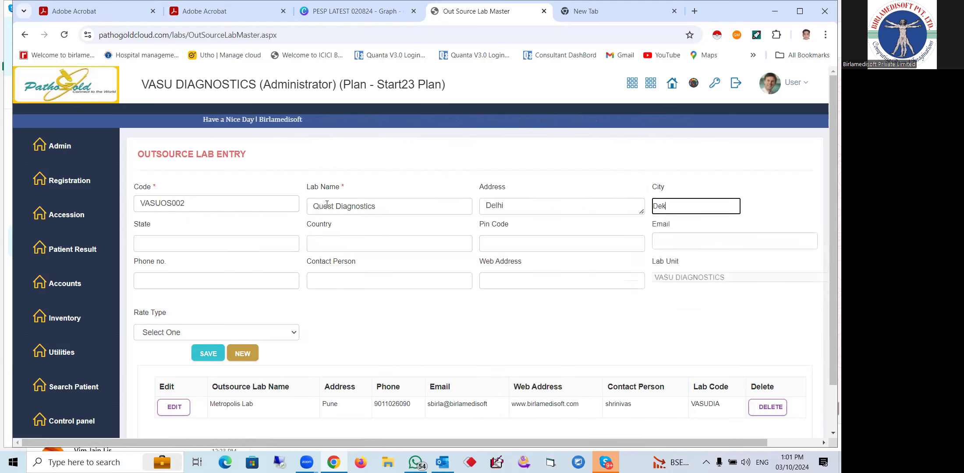
key("BackSpace")
type("lhi")
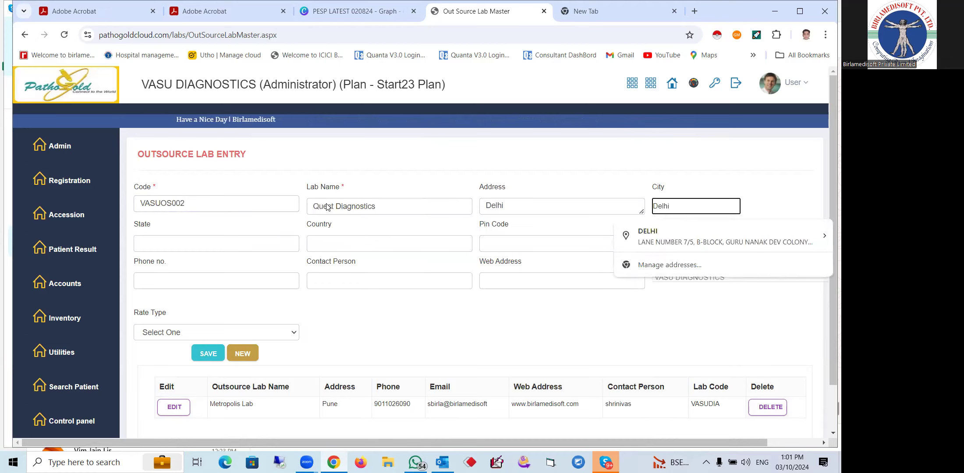
key("Tab")
type("Delhi")
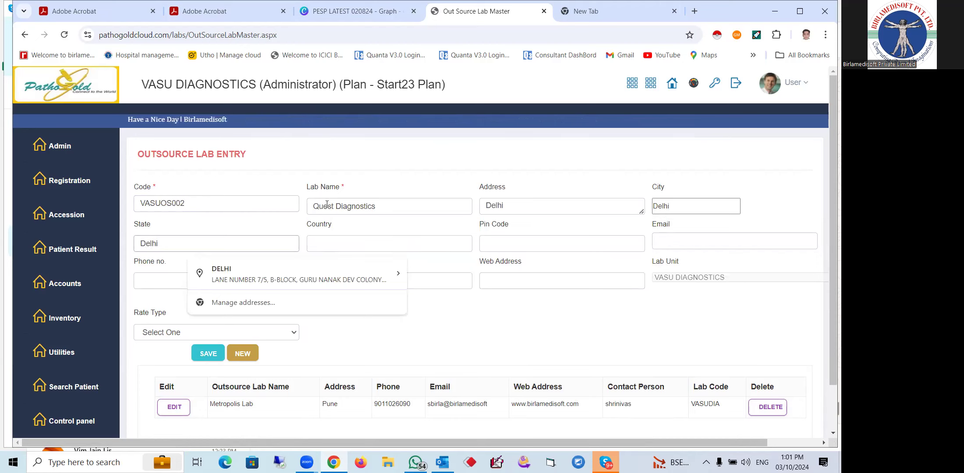
key("Tab")
type("India")
key("Tab")
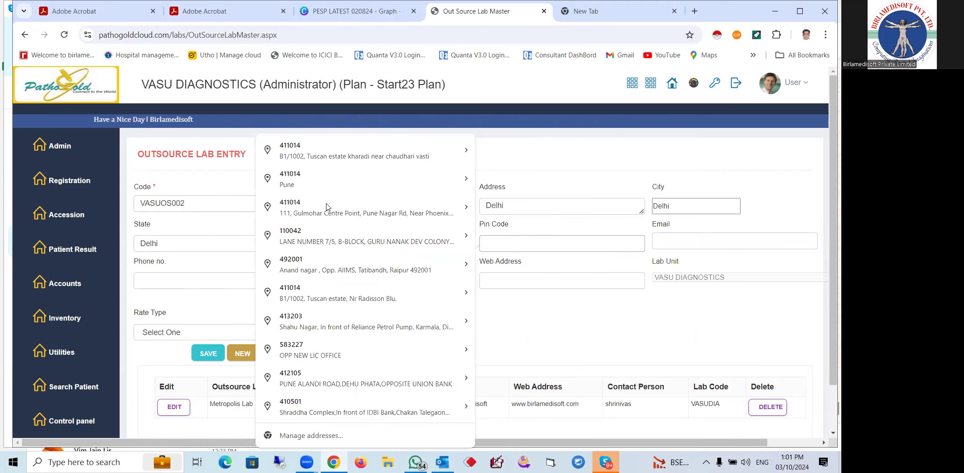
type("11")
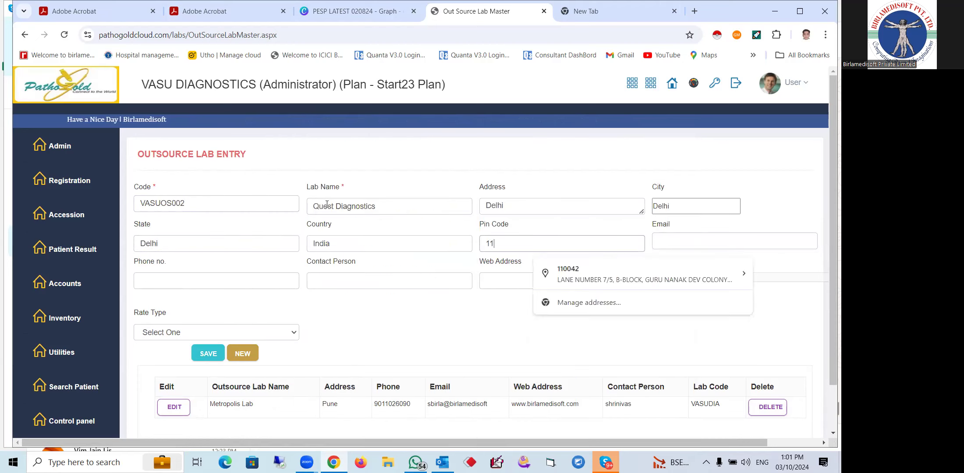
type("0001")
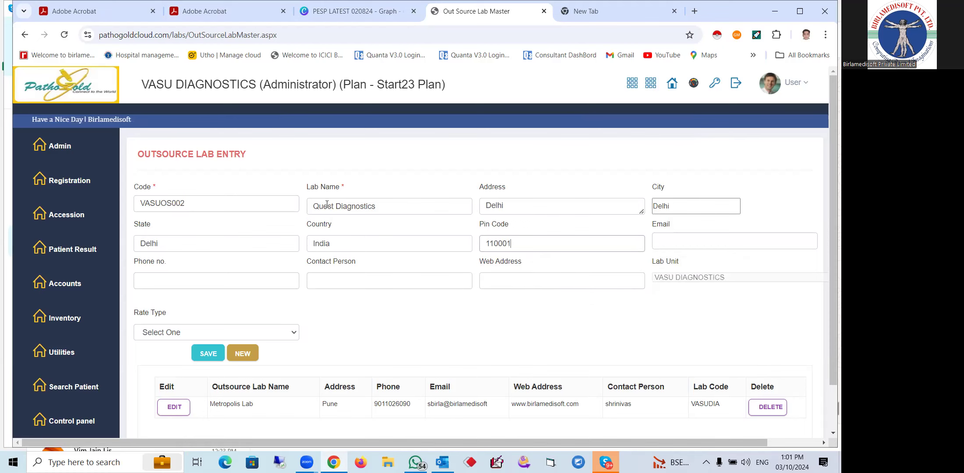
key("Tab")
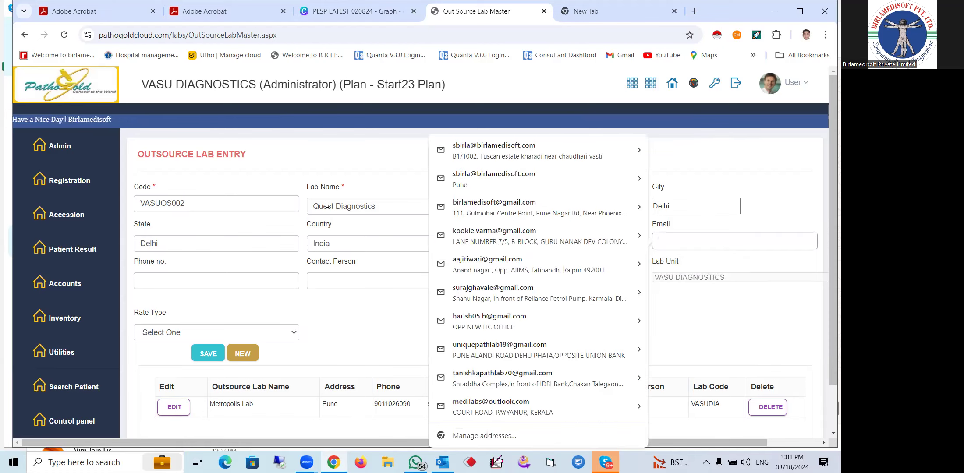
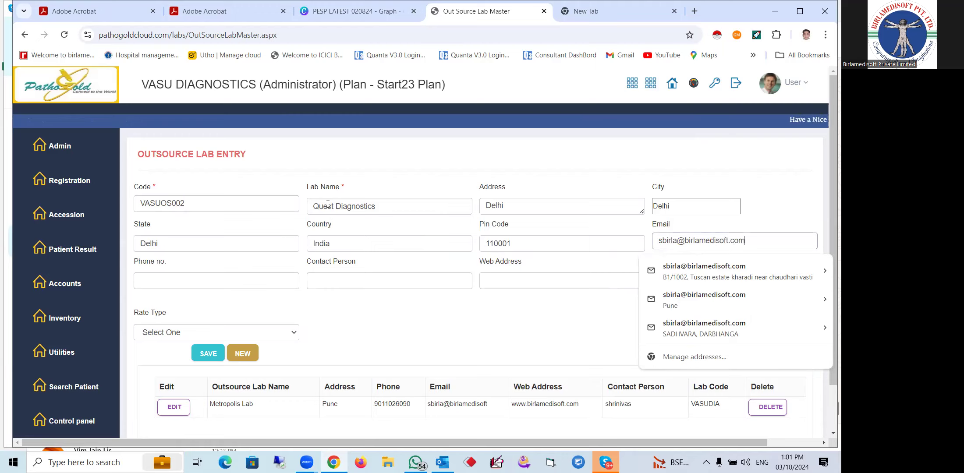
Enter the lab's e-mail address, replacing the autofill, and its phone number
key("shift+Left")
key("shift+Left")
key("shift+Left")
key("shift+Left")
key("shift+Left")
key("shift+Left")
key("shift+Left")
key("shift+Left")
key("shift+Left")
key("shift+Left")
key("shift+Left")
key("shift+Left")
key("shift+Left")
key("shift+Left")
key("shift+Left")
key("shift+Left")
key("shift+Left")
key("shift+Left")
key("shift+Left")
key("shift+Left")
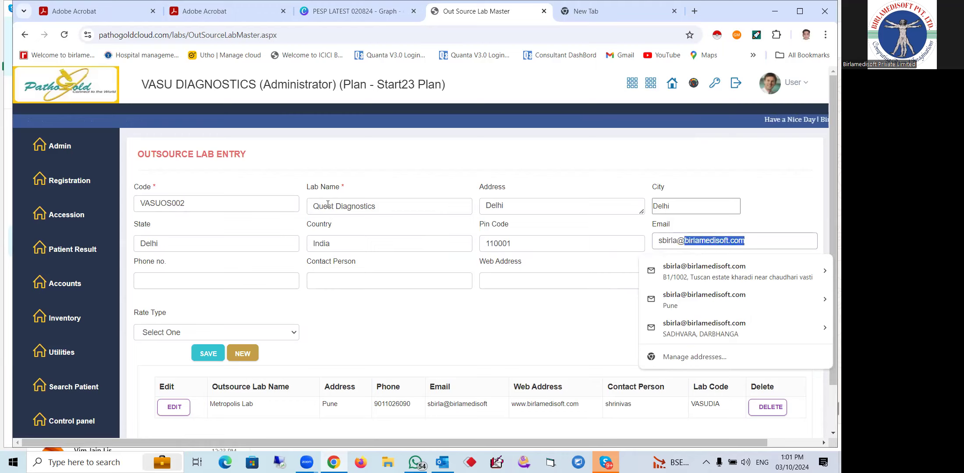
type("q")
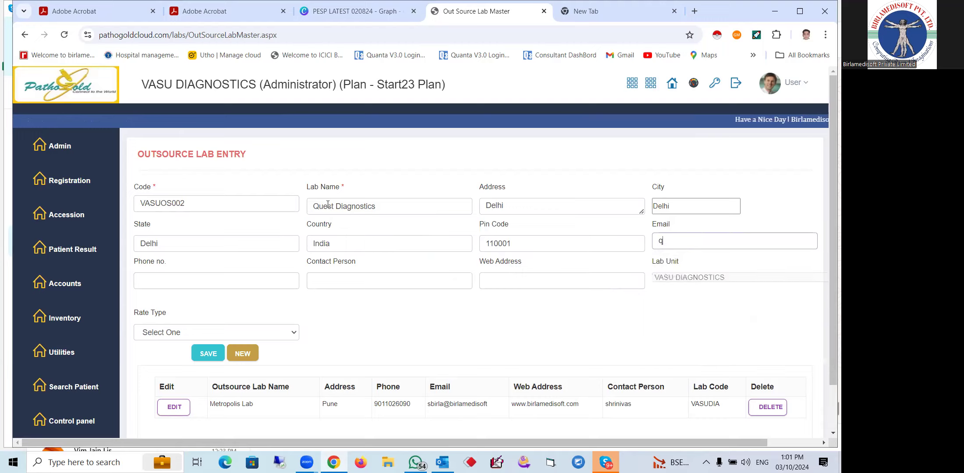
type("uest@quest.com")
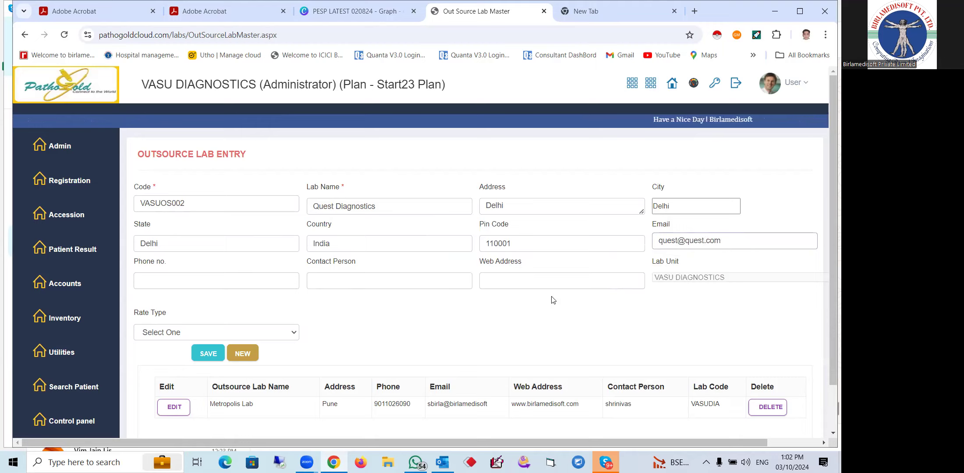
left_click(202, 280)
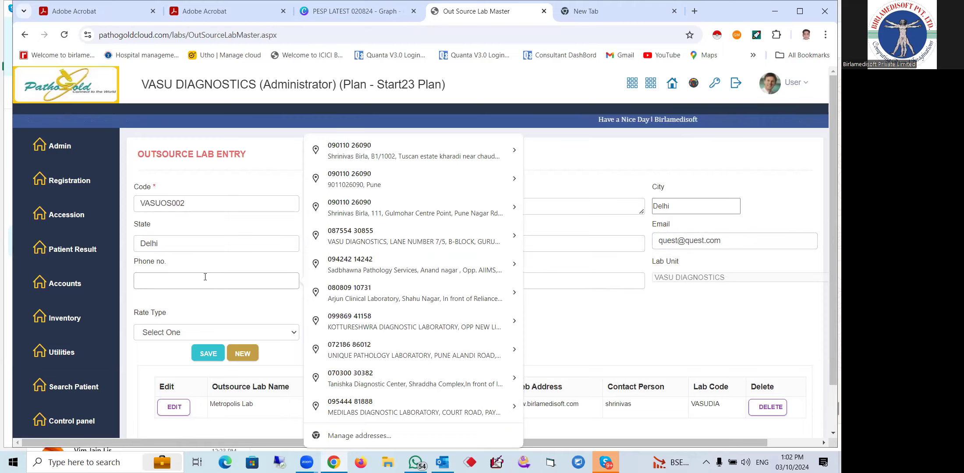
type("87")
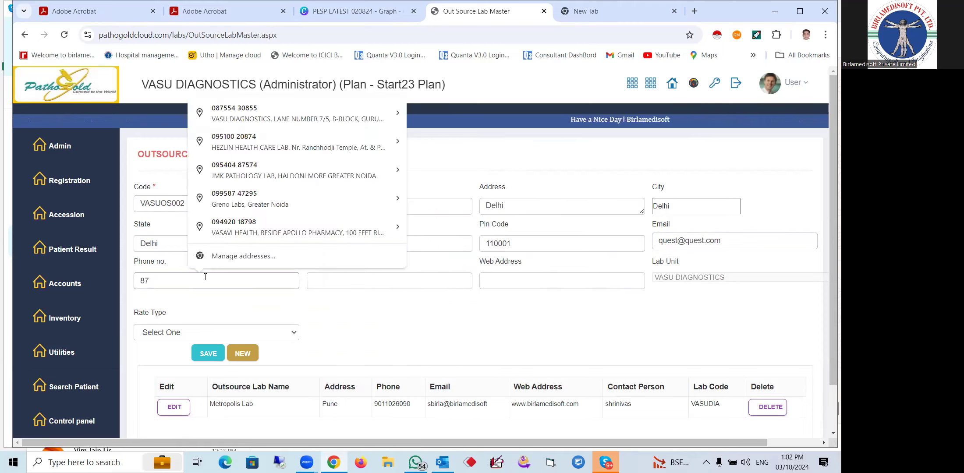
type("6756")
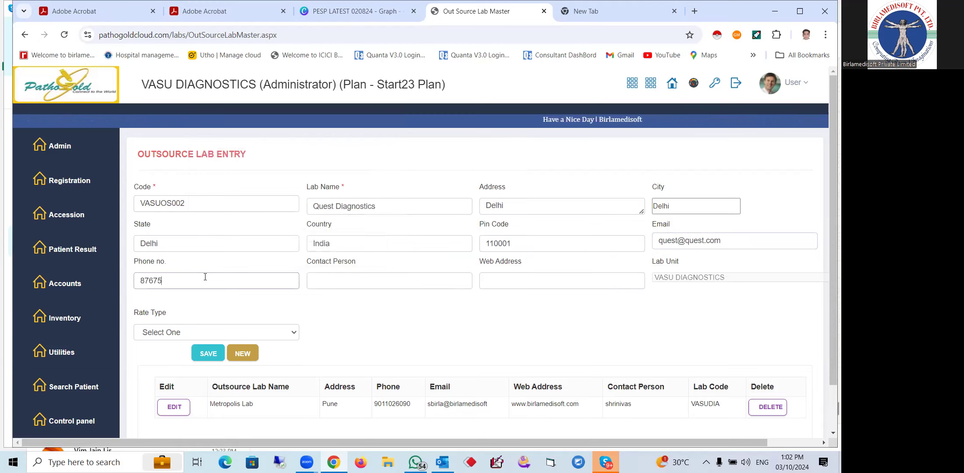
key("BackSpace")
key("BackSpace")
key("BackSpace")
key("BackSpace")
key("BackSpace")
key("BackSpace")
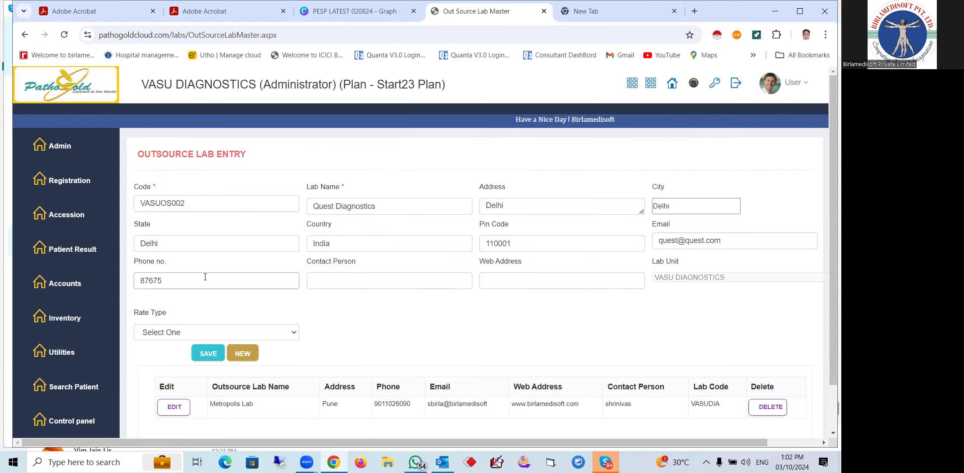
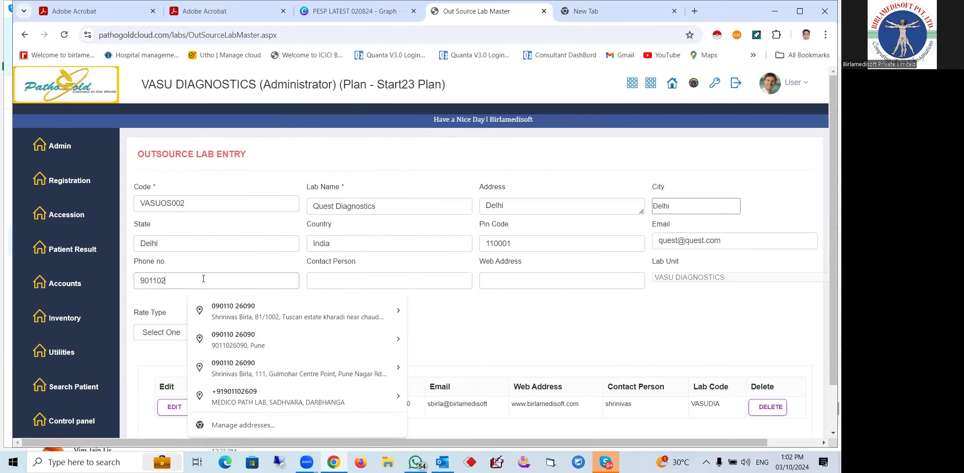
left_click(353, 281)
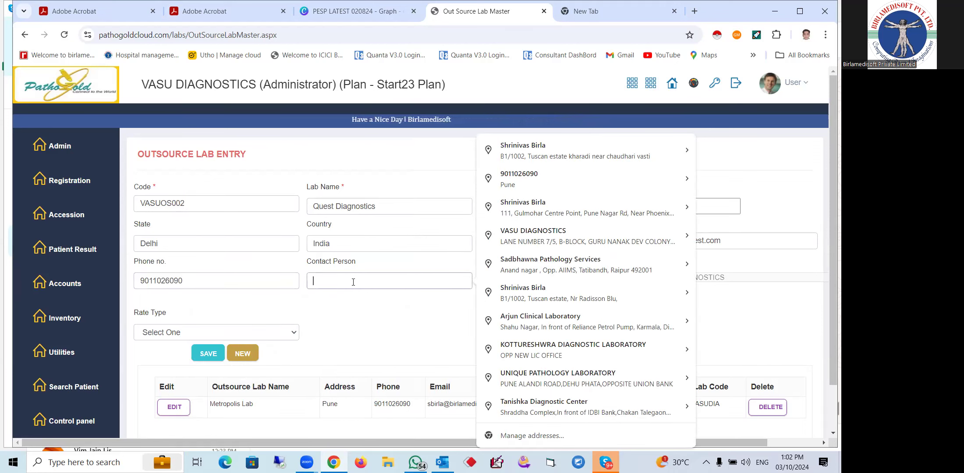
type("Rajesh")
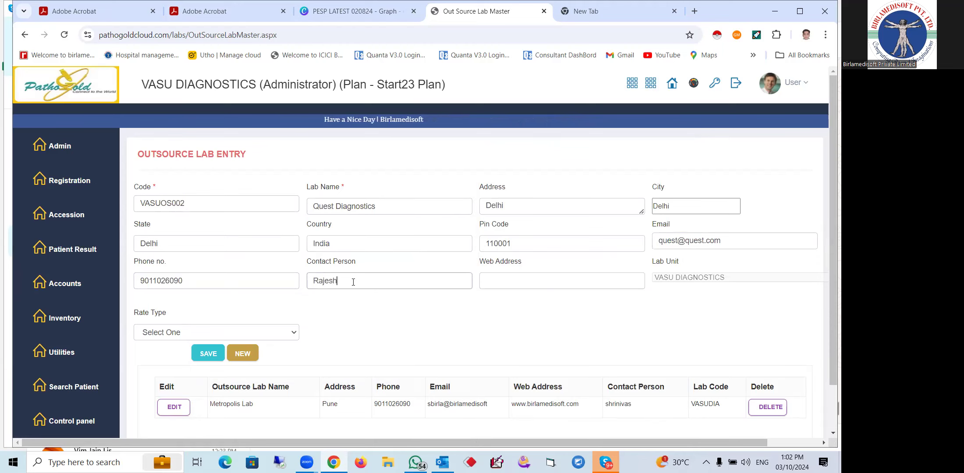
left_click(513, 279)
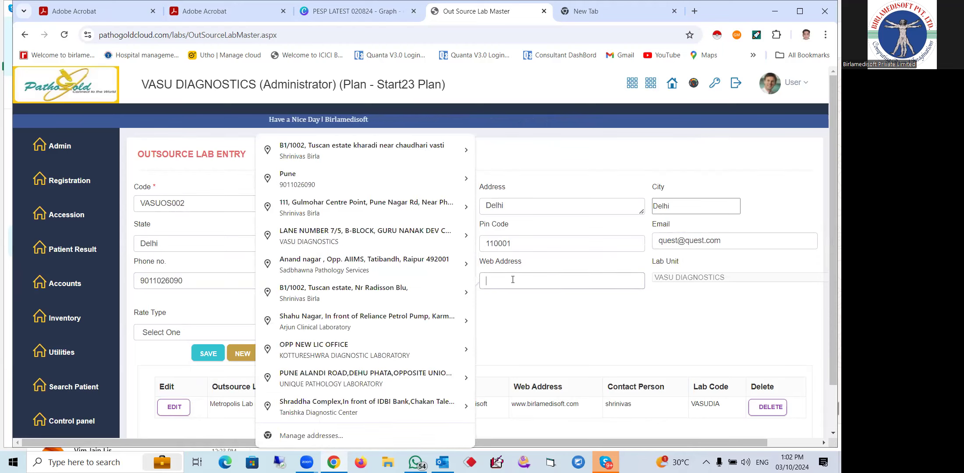
type("www.")
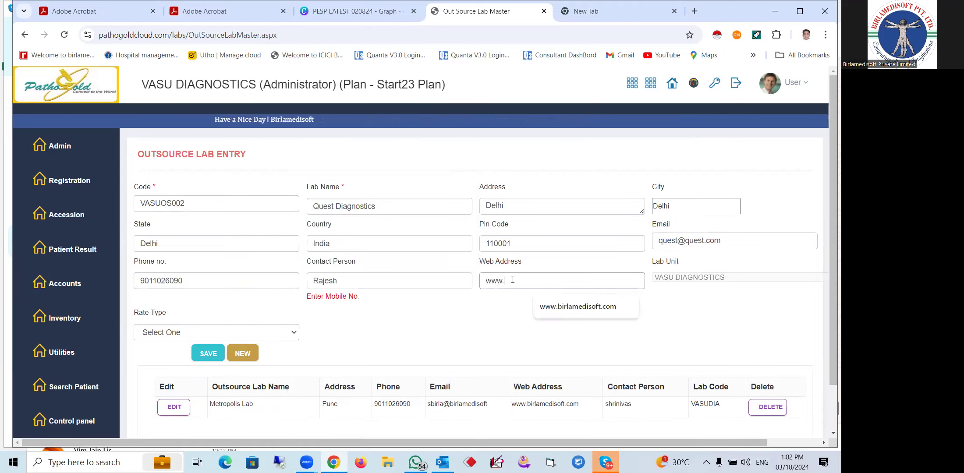
type("quest")
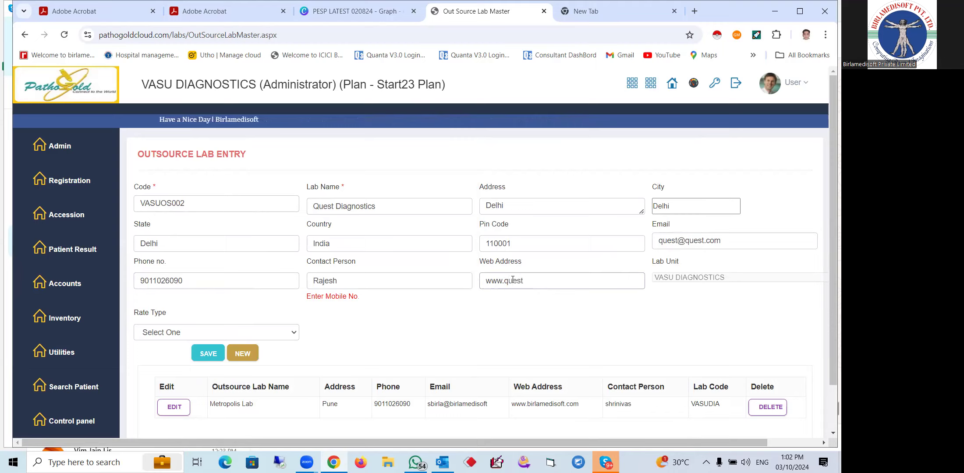
type(".com")
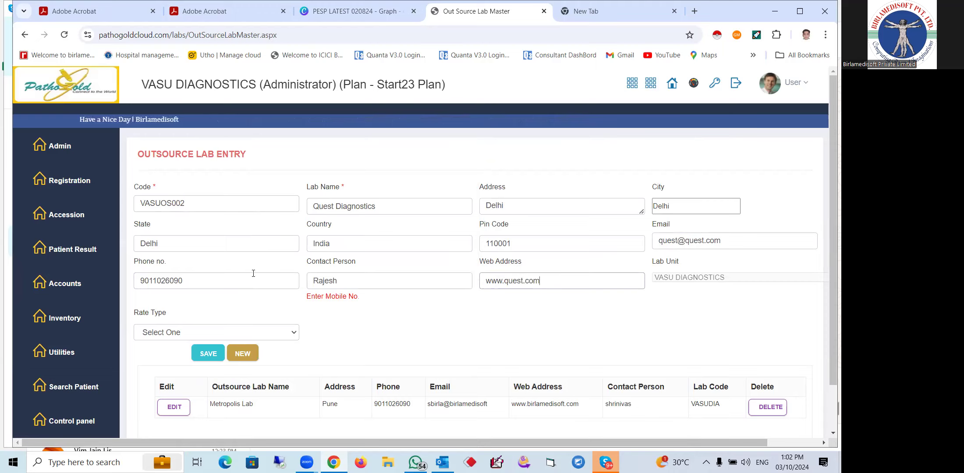
left_click_drag(306, 302, 359, 301)
Set Rate Type to Quest Rate and save Quest Diagnostics, declining Chrome's address prompt
left_click(369, 301)
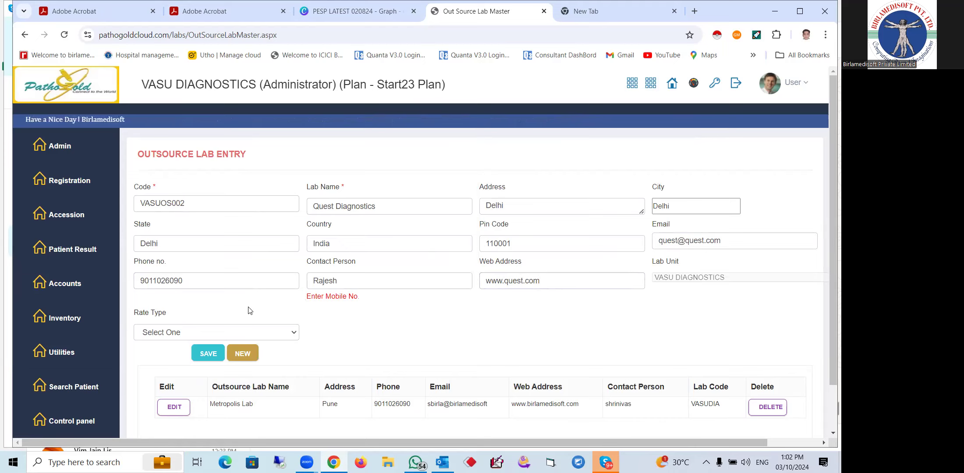
left_click(226, 334)
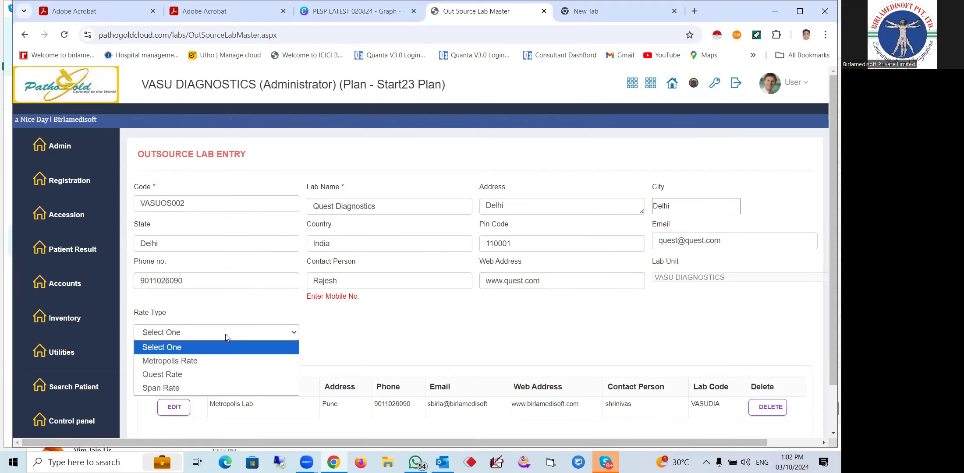
left_click(181, 376)
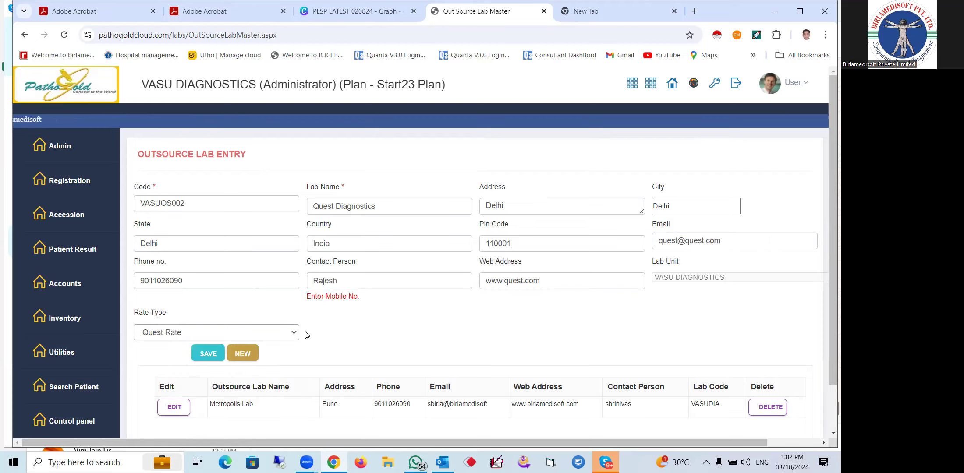
left_click(273, 337)
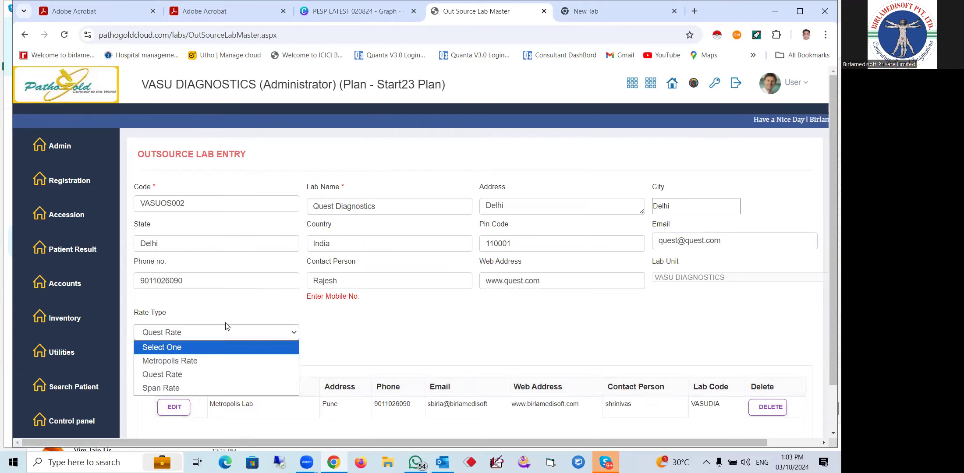
left_click(205, 374)
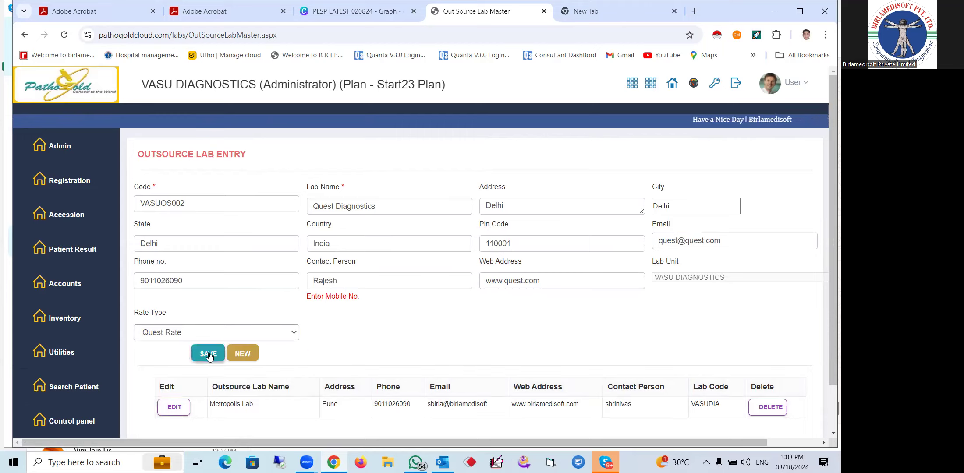
left_click(209, 355)
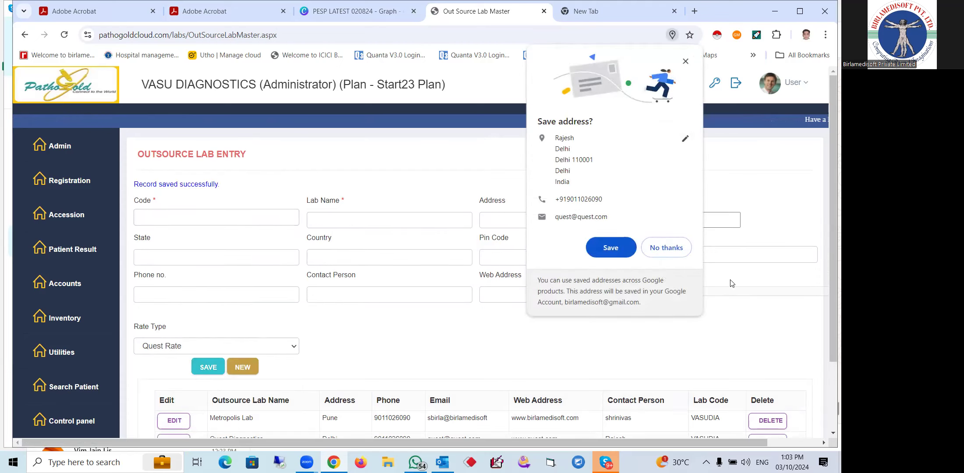
left_click(666, 247)
Go to the System Setting Menu and open Test Rate Entry
left_click(60, 145)
left_click(234, 258)
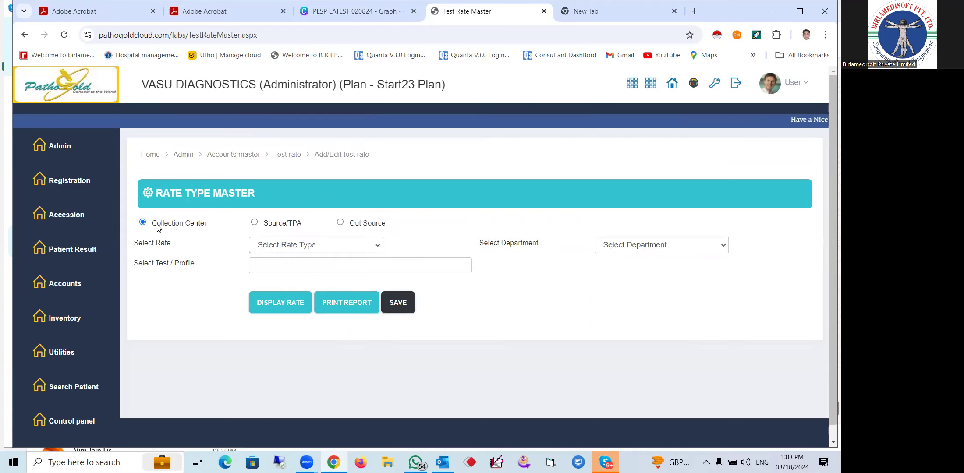
Display the VASUDIA collection-centre rate for SLTR1 - TROPONIN I, showing 1800
left_click(315, 245)
left_click(281, 273)
left_click(306, 265)
type("SLTR1 - TROPONIN I")
left_click(292, 284)
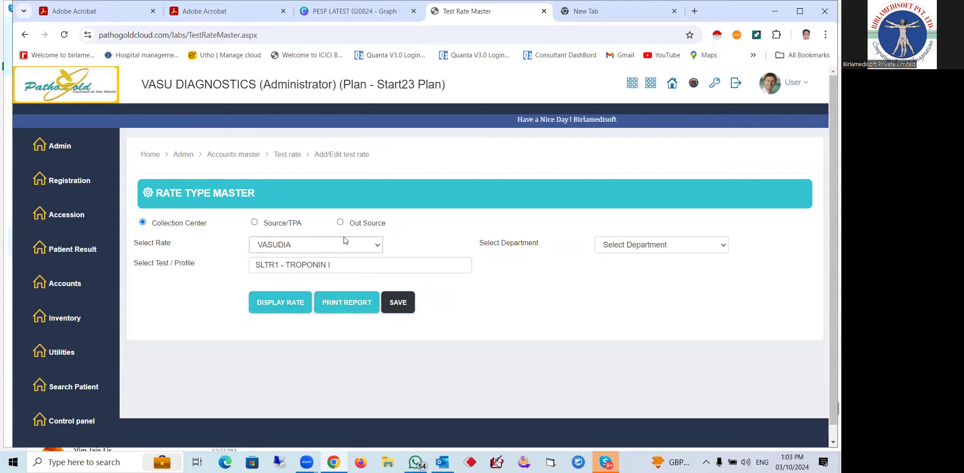
left_click(282, 308)
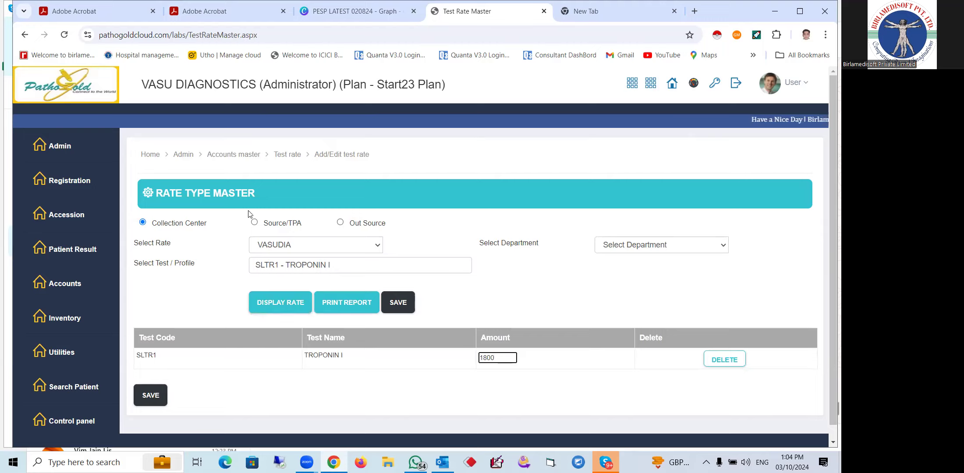
Load the Out Source Quest Rate for TROPONIN I, change its amount to 1000, save and confirm overwrite
left_click(340, 223)
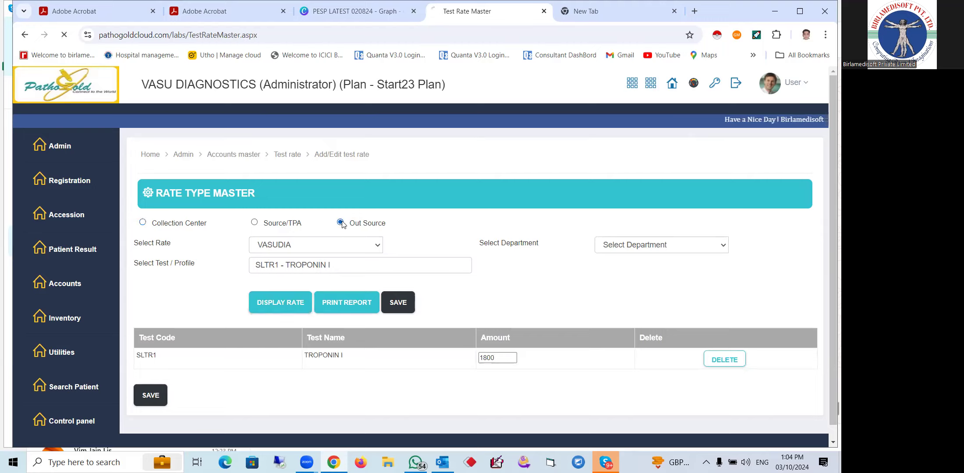
left_click(306, 250)
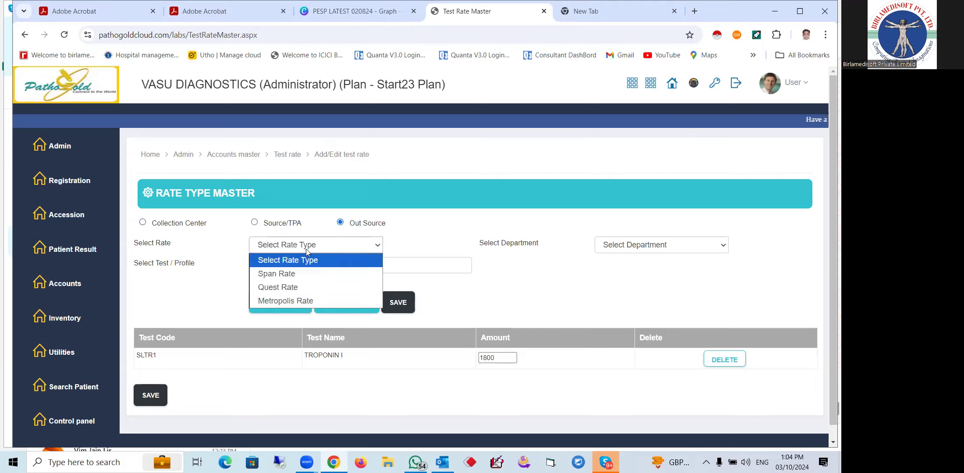
left_click(294, 287)
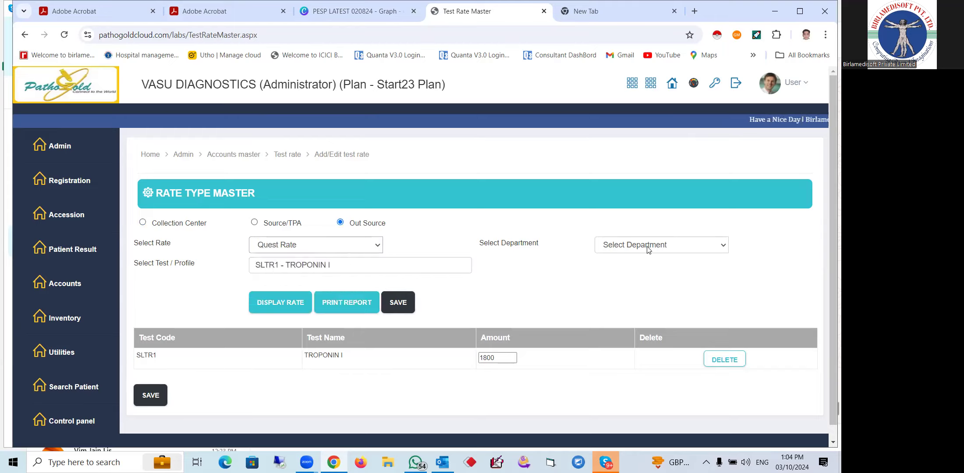
left_click(280, 304)
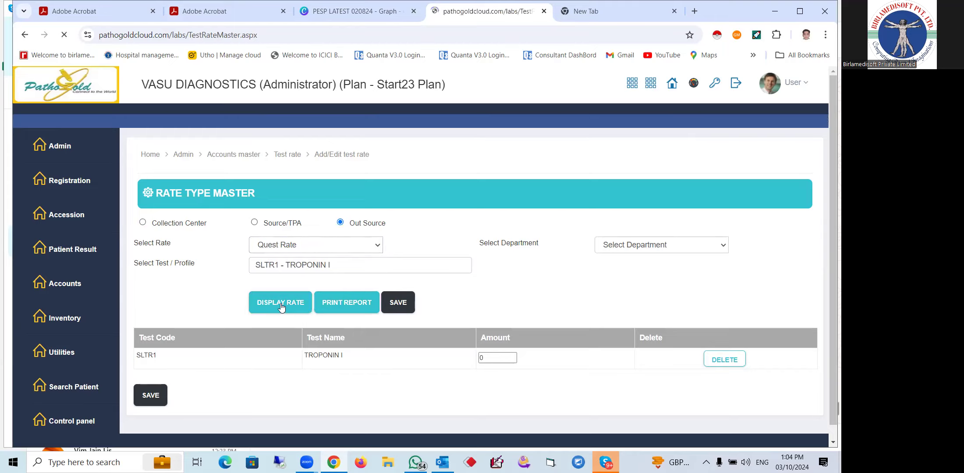
left_click(480, 358)
double_click(481, 358)
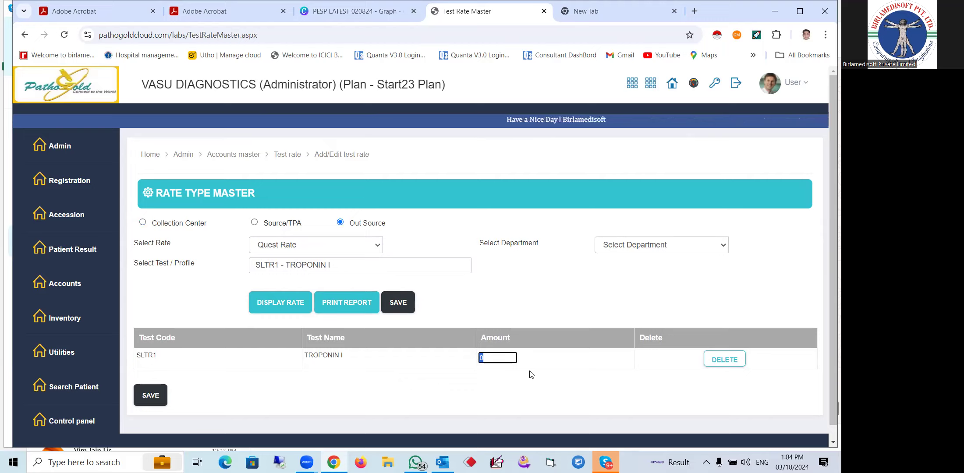
type("1000")
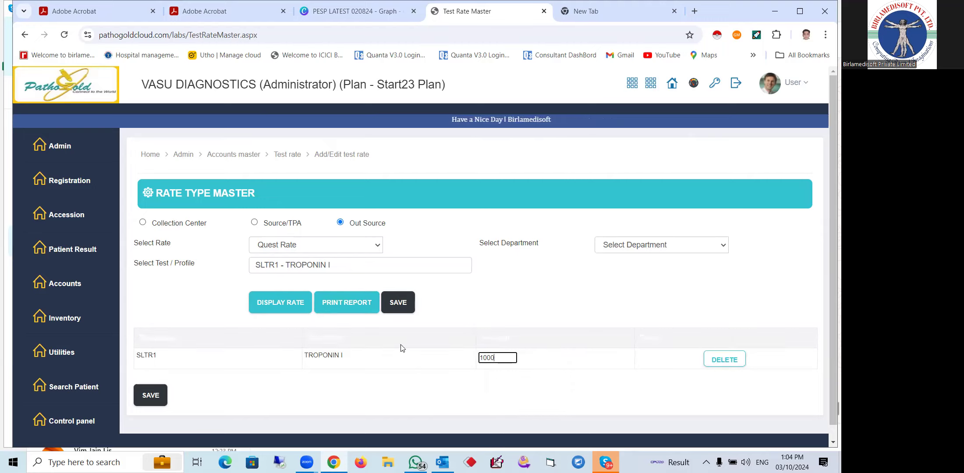
left_click(166, 399)
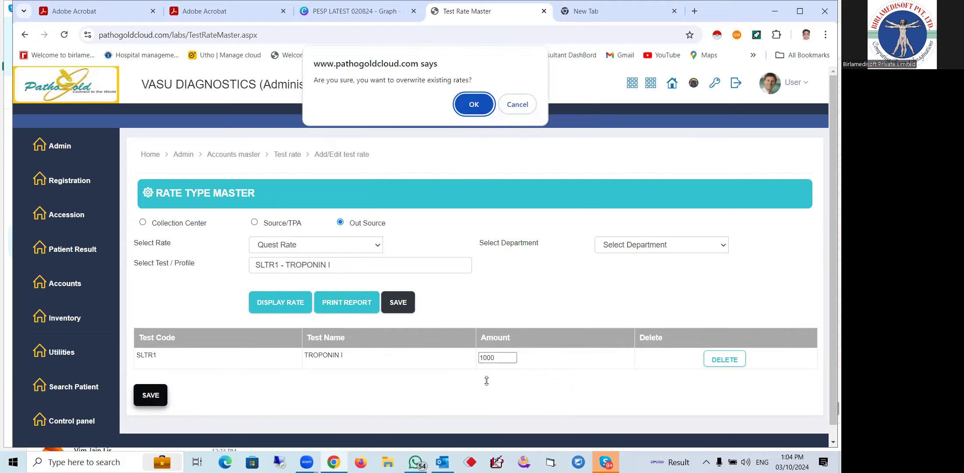
left_click(475, 105)
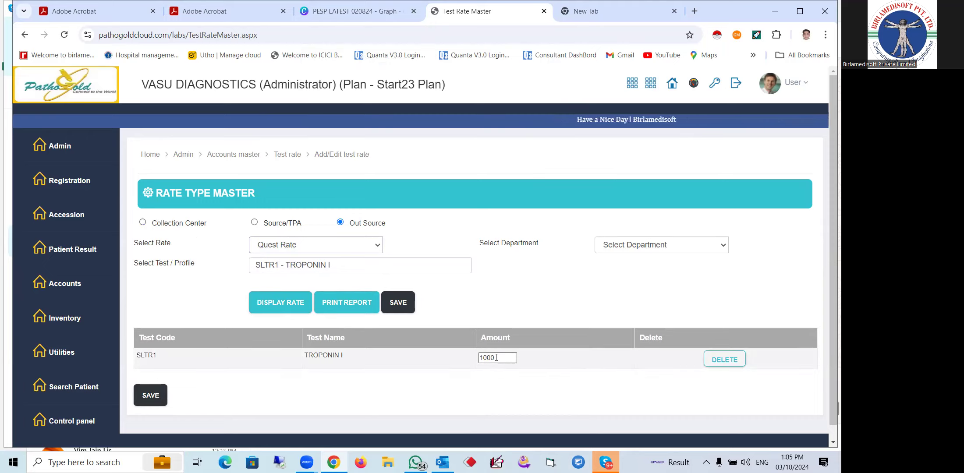
mouse_move(71, 181)
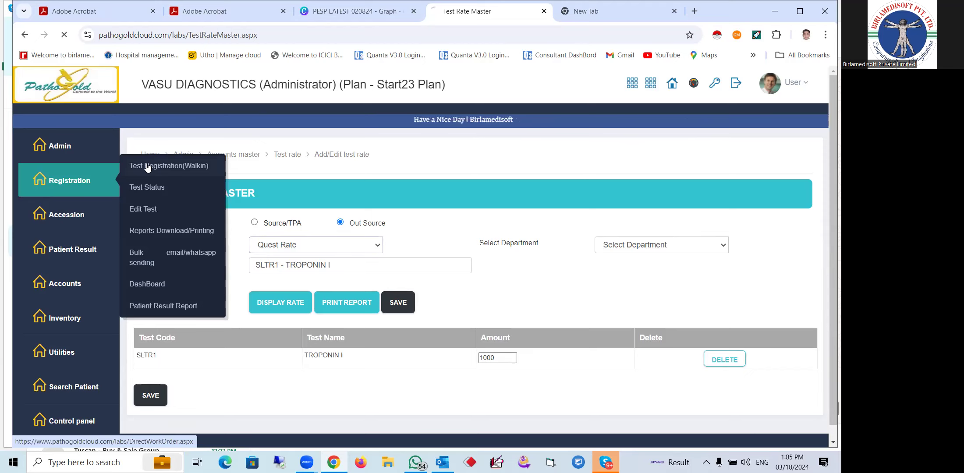
Start a walk-in registration: initial Mr, patient name, age 21, mobile number, referring doctor DR SELF
left_click(131, 166)
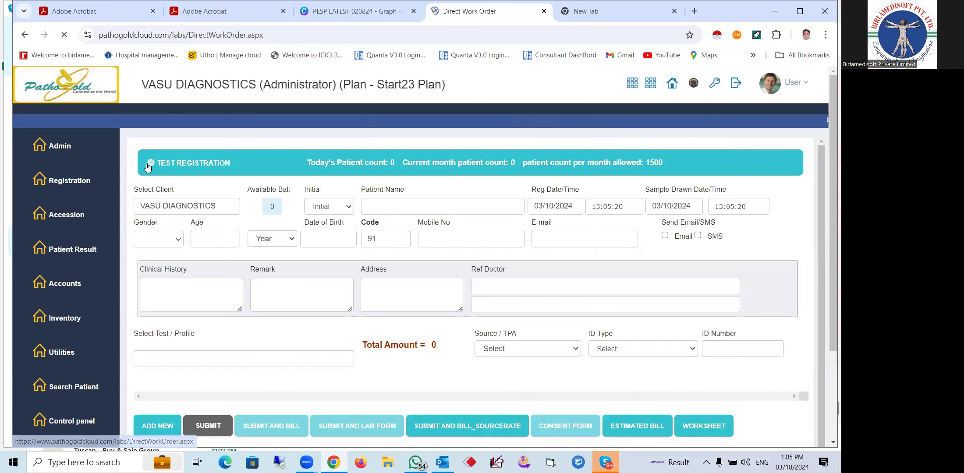
left_click(340, 208)
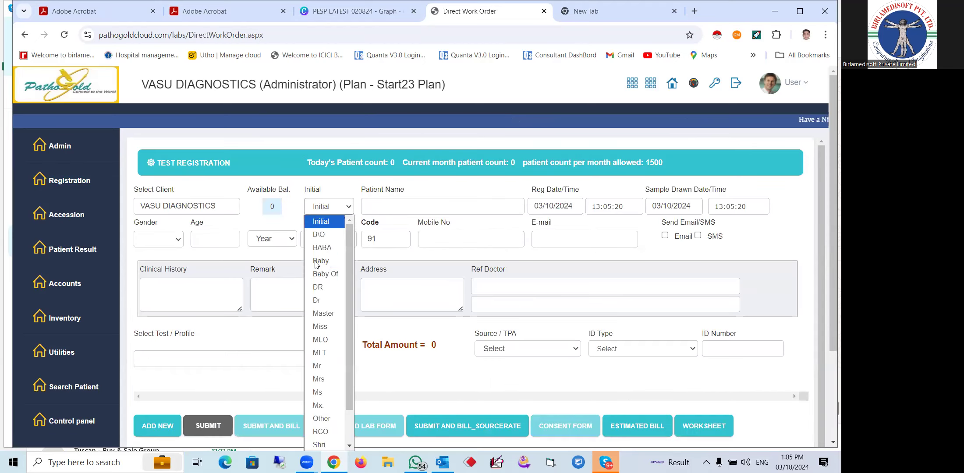
left_click(319, 366)
type("S")
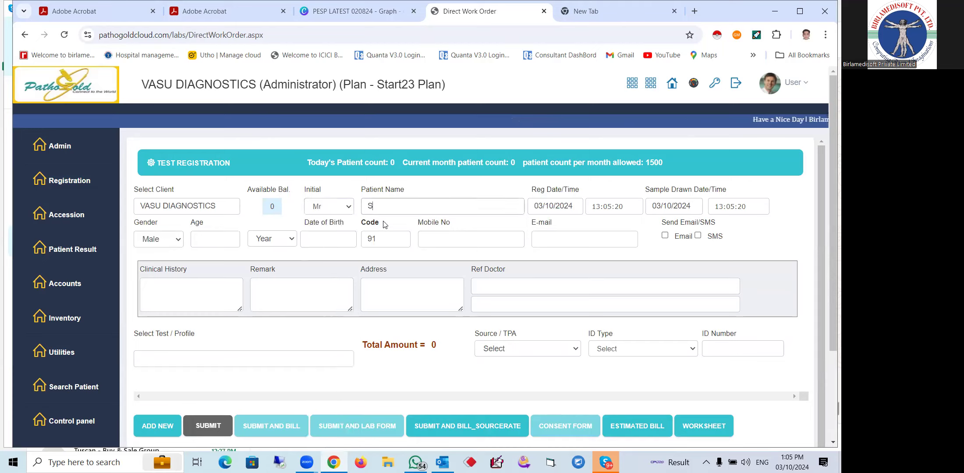
type("birla Testi")
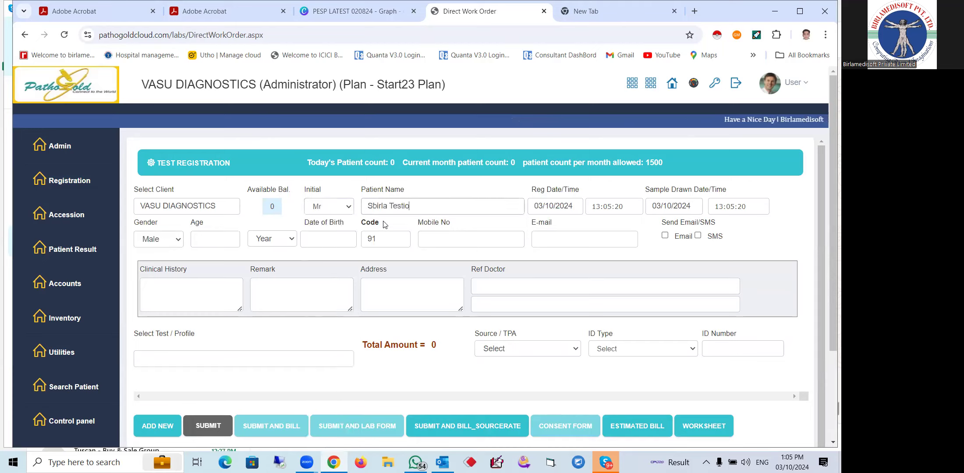
type("ng")
left_click(215, 239)
type("21")
left_click(470, 240)
left_click(704, 286)
type("self")
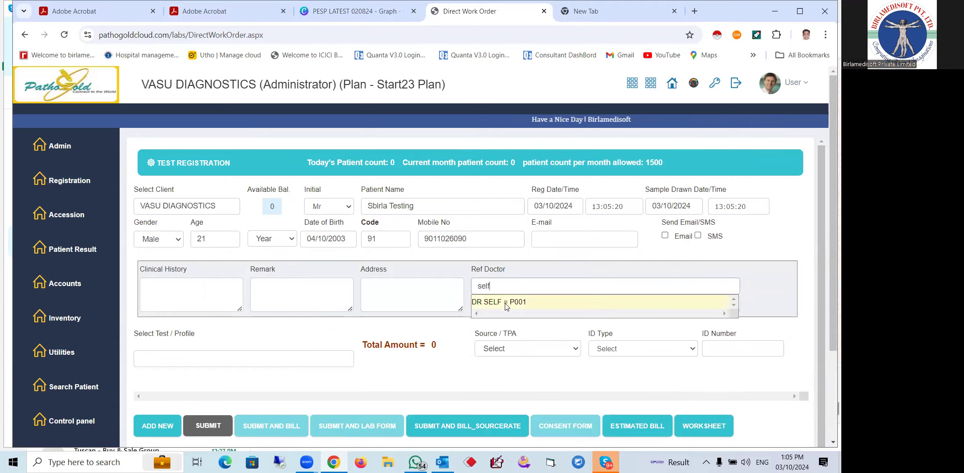
left_click(511, 302)
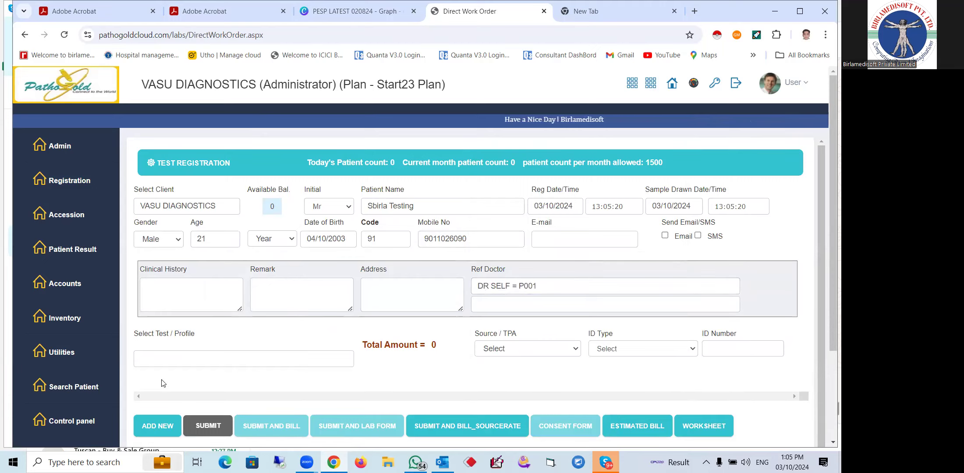
Add the SLTR1 - TROPONIN I test to the order, totalling 1800
left_click(184, 360)
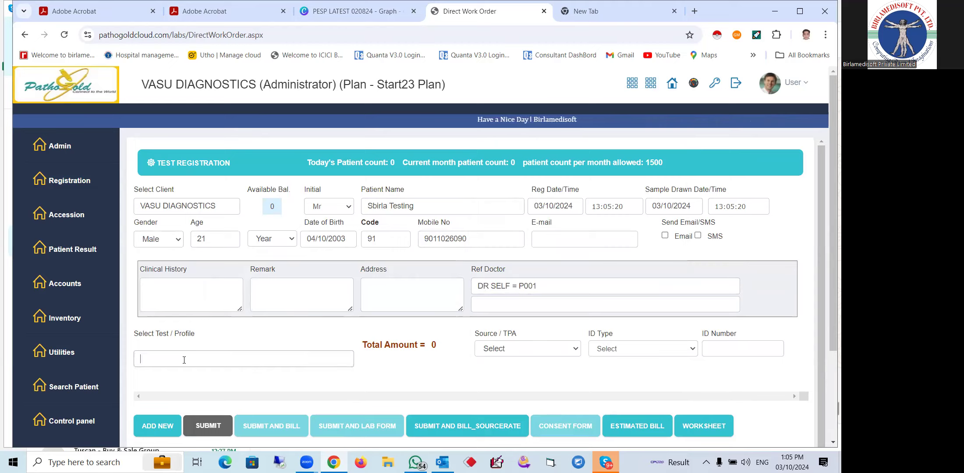
type("sltr")
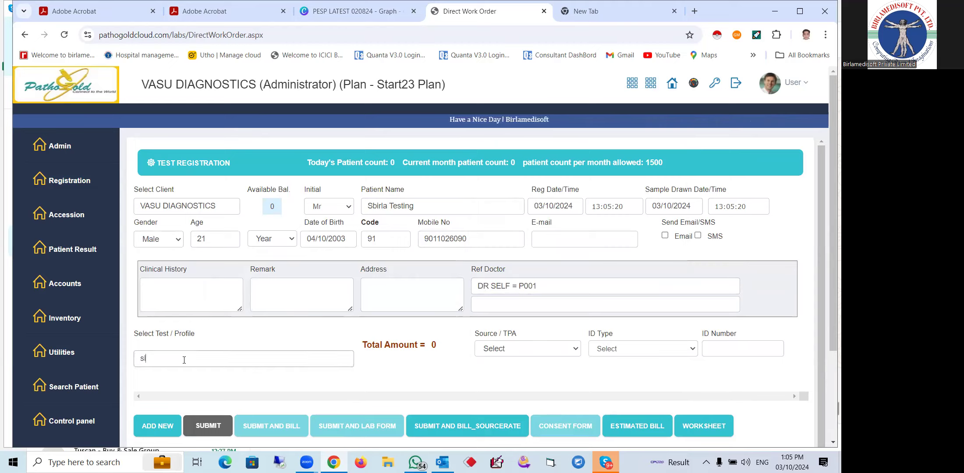
left_click(184, 374)
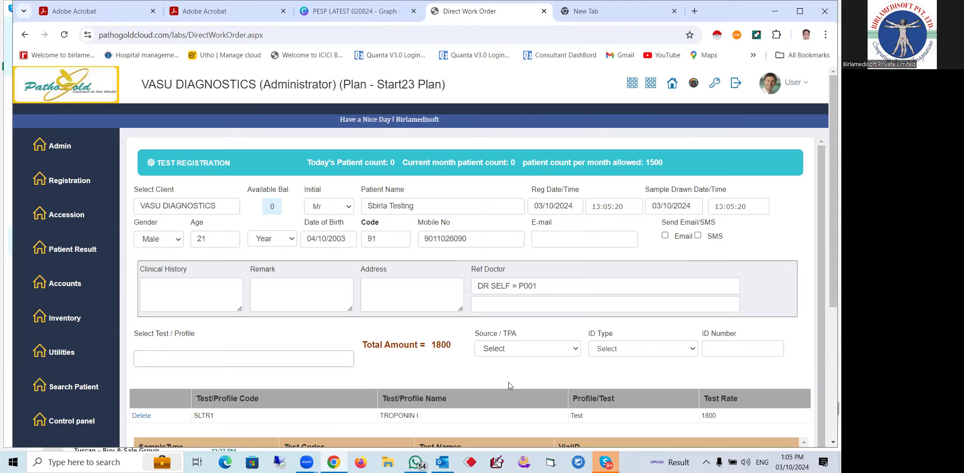
double_click(439, 345)
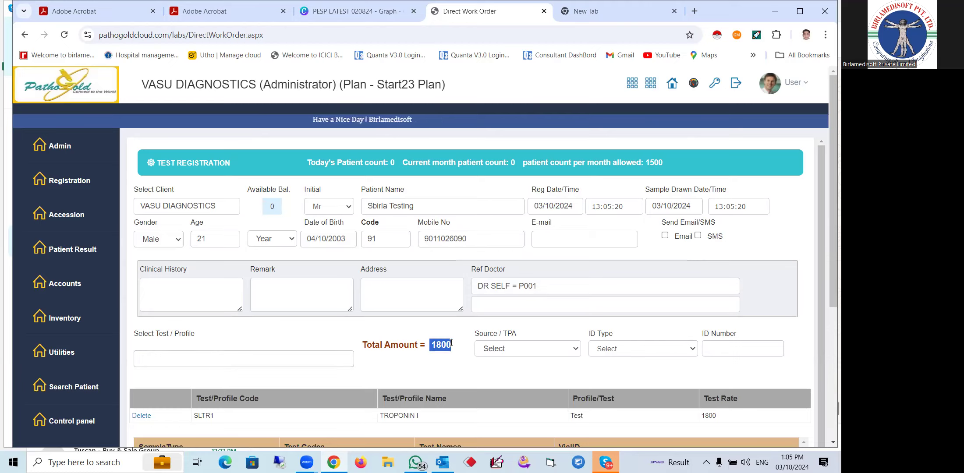
left_click(467, 370)
scroll(468, 371, "down", 4)
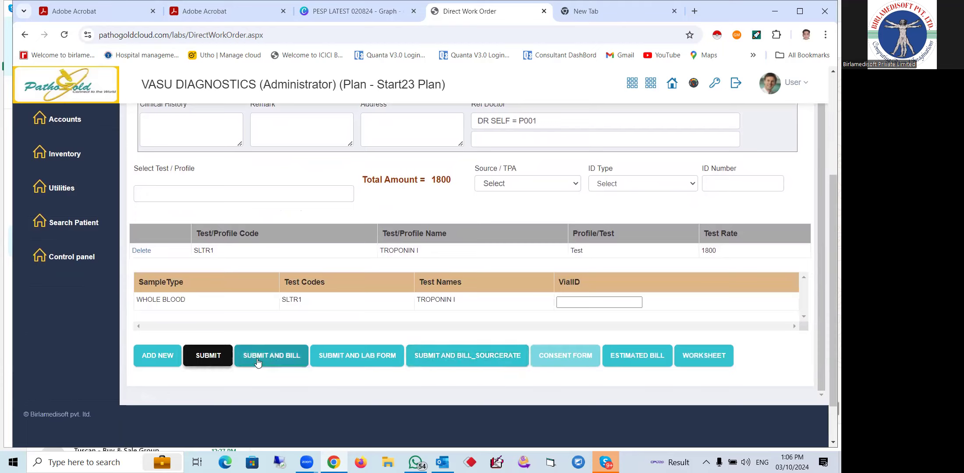
Submit and bill the registration, bringing up Pay Bill with TROPONIN I at 1800, balance 1800
left_click(263, 357)
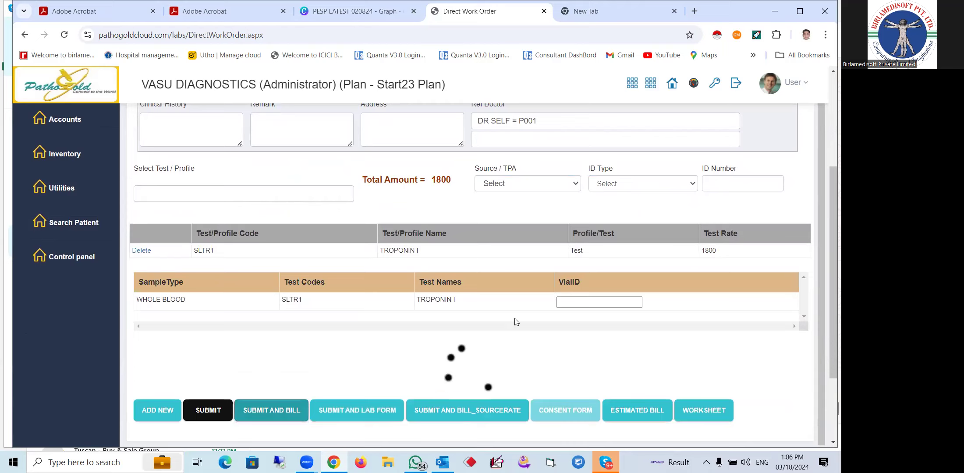
scroll(517, 323, "down", 3)
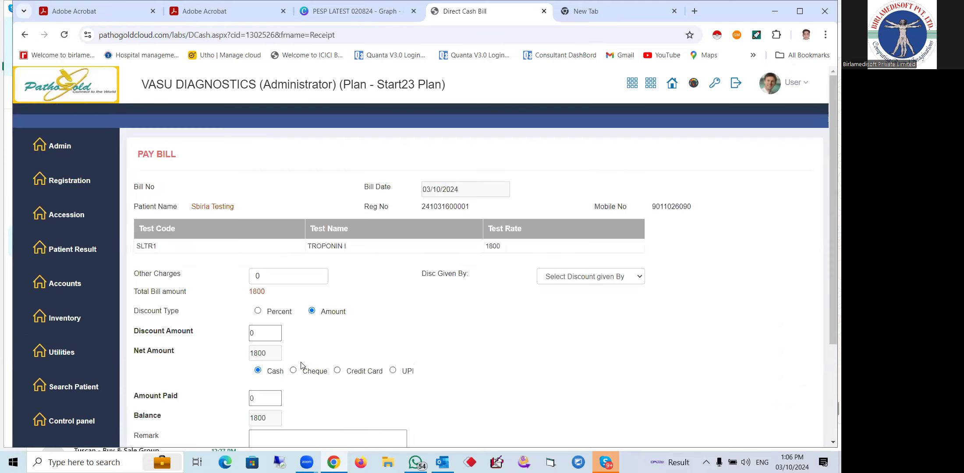
scroll(244, 287, "down", 3)
left_click(308, 309)
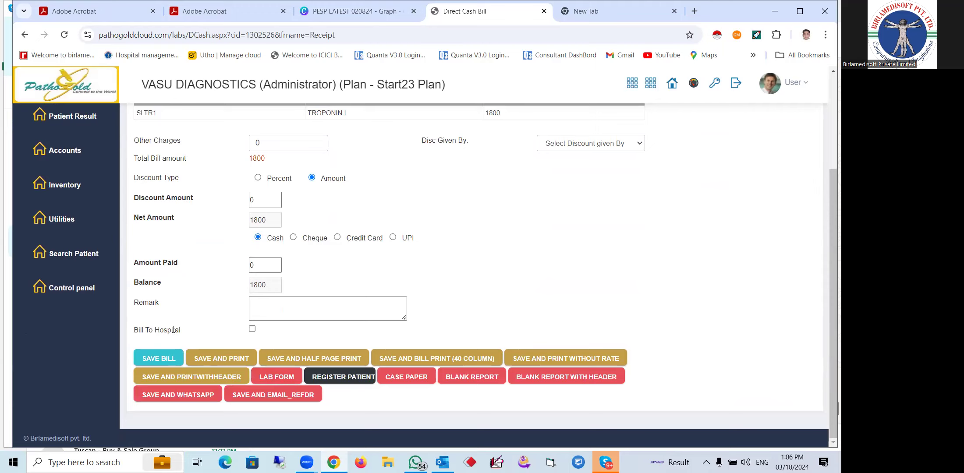
left_click(275, 267)
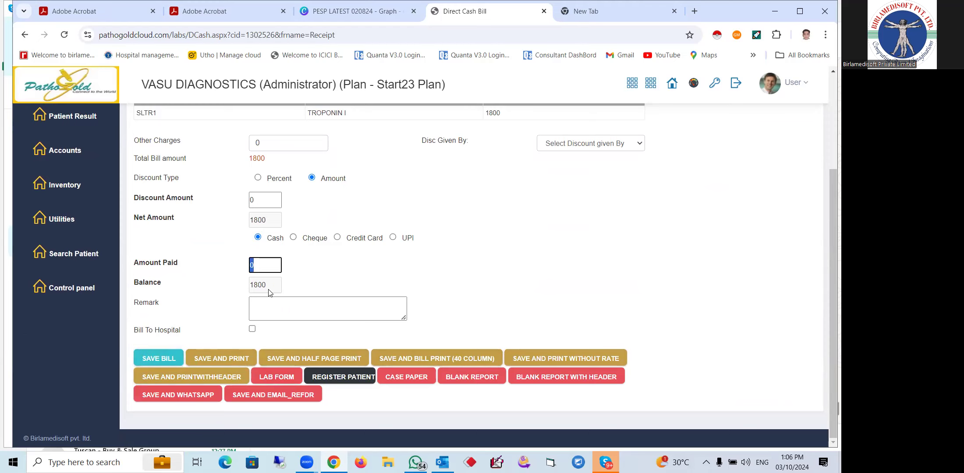
scroll(423, 258, "up", 3)
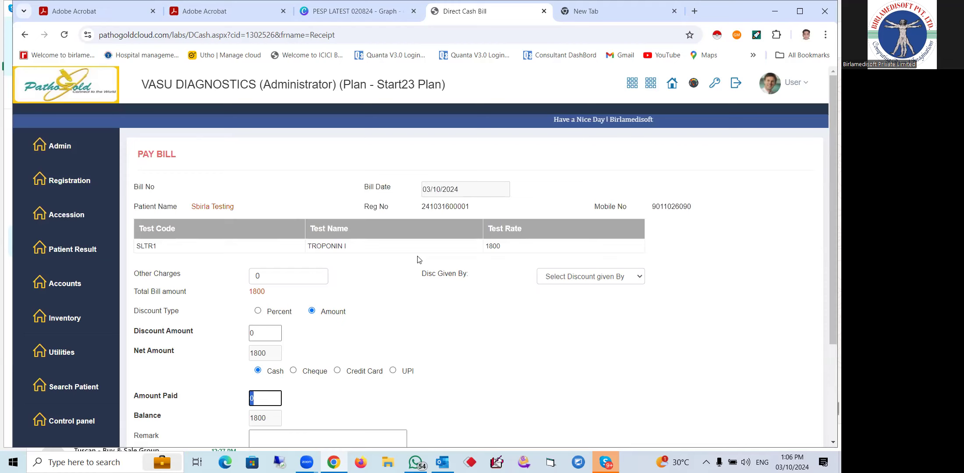
mouse_move(83, 215)
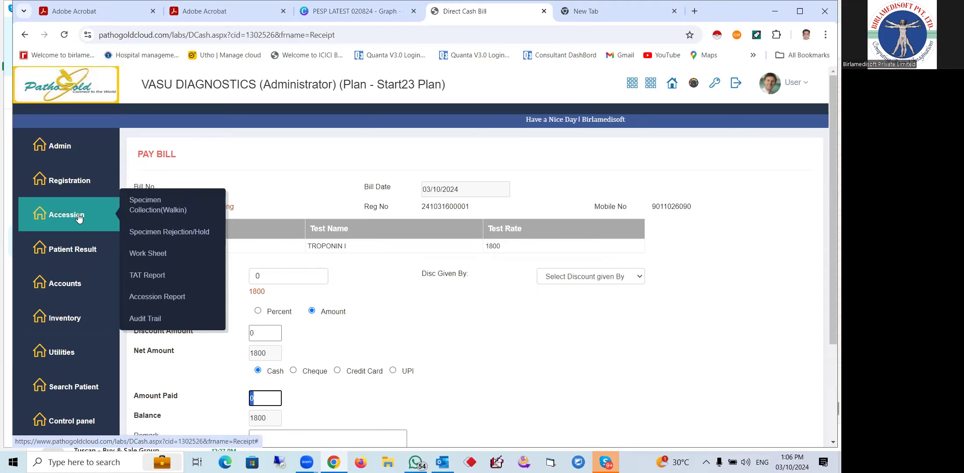
Submit the walk-in whole-blood sample, print its Code128 barcode label, and return to Accession
left_click(149, 211)
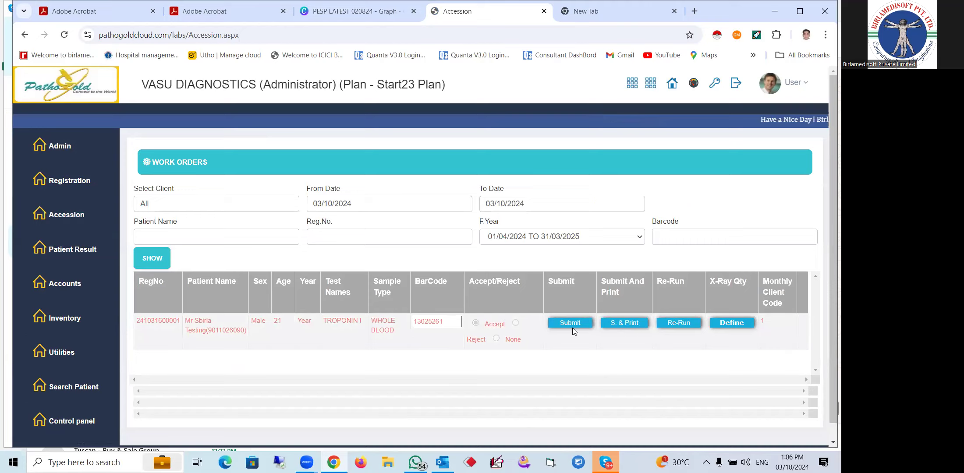
left_click(623, 324)
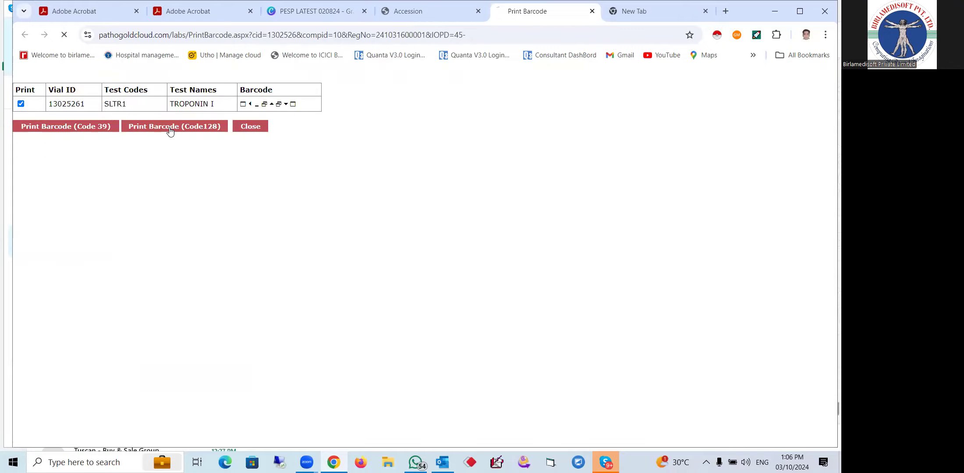
left_click(171, 130)
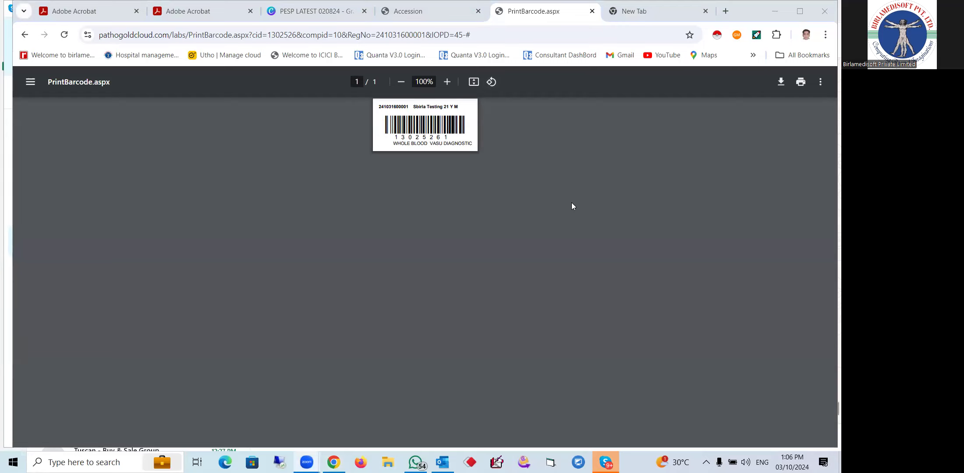
left_click(418, 11)
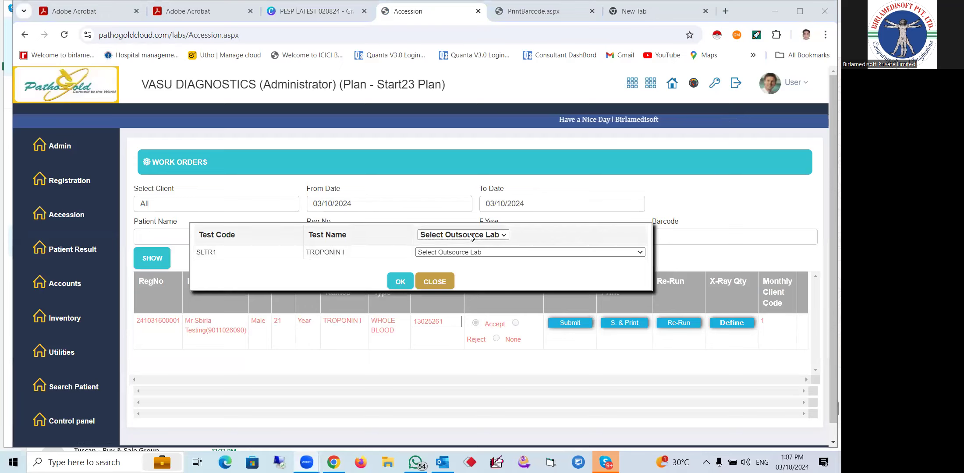
Choose Quest Diagnostics as TROPONIN I's outsource lab and confirm with OK
left_click_drag(346, 253, 303, 253)
left_click(437, 254)
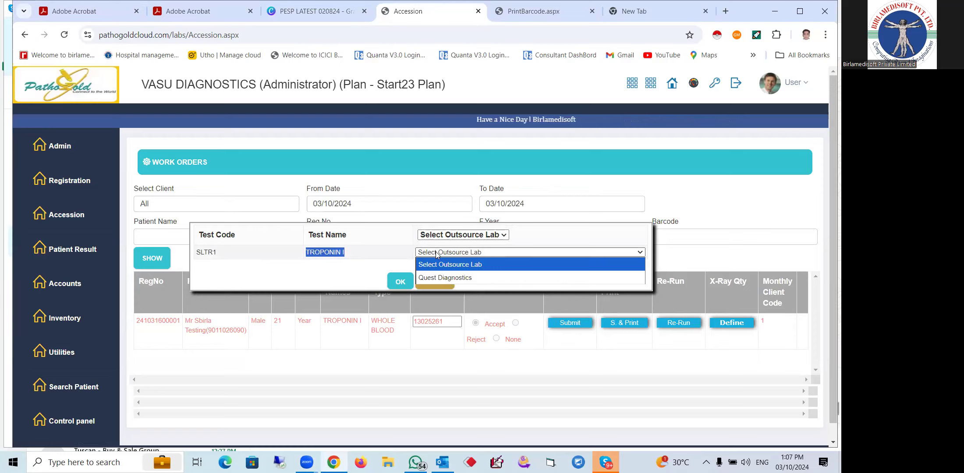
left_click(350, 254)
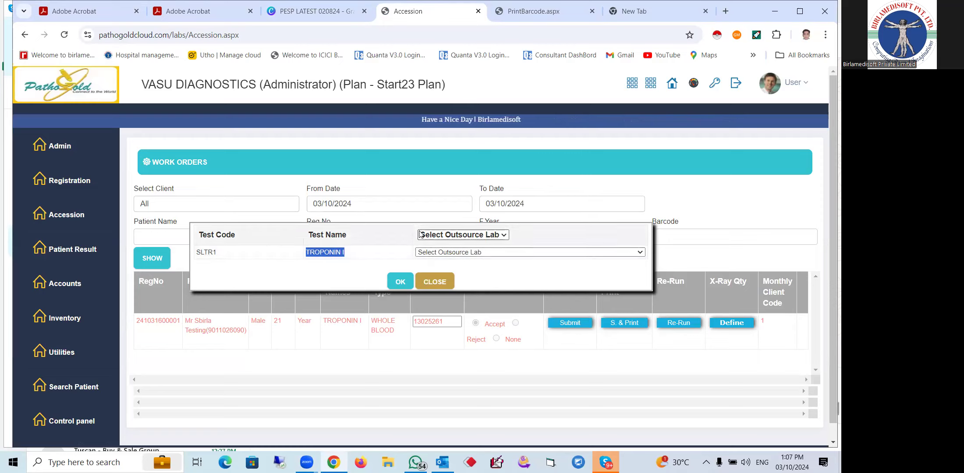
left_click(448, 253)
left_click(437, 258)
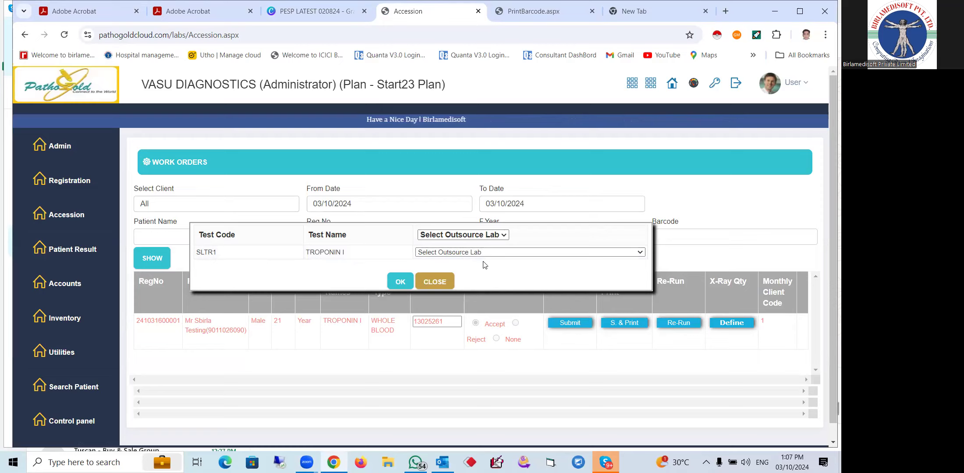
left_click(474, 254)
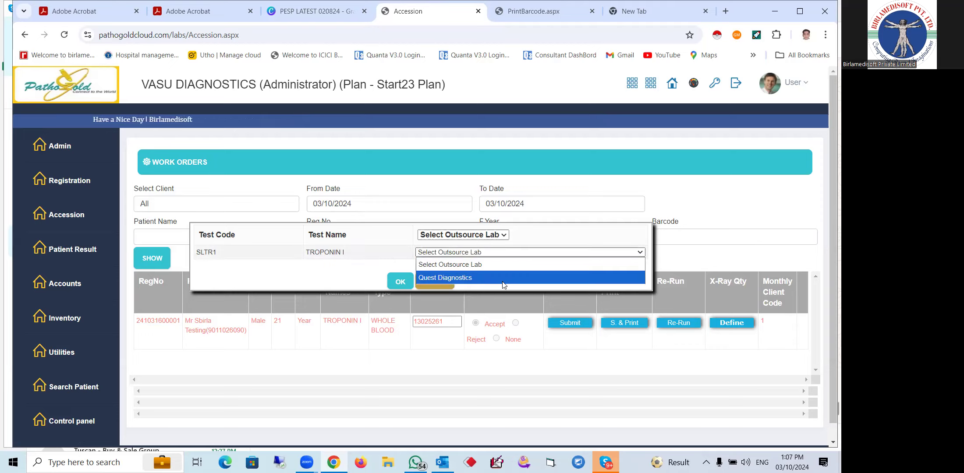
left_click(351, 270)
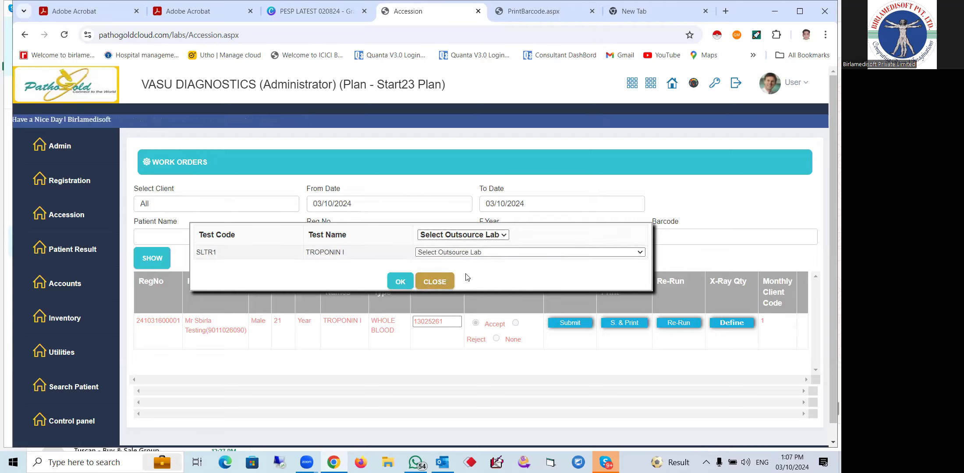
left_click(442, 253)
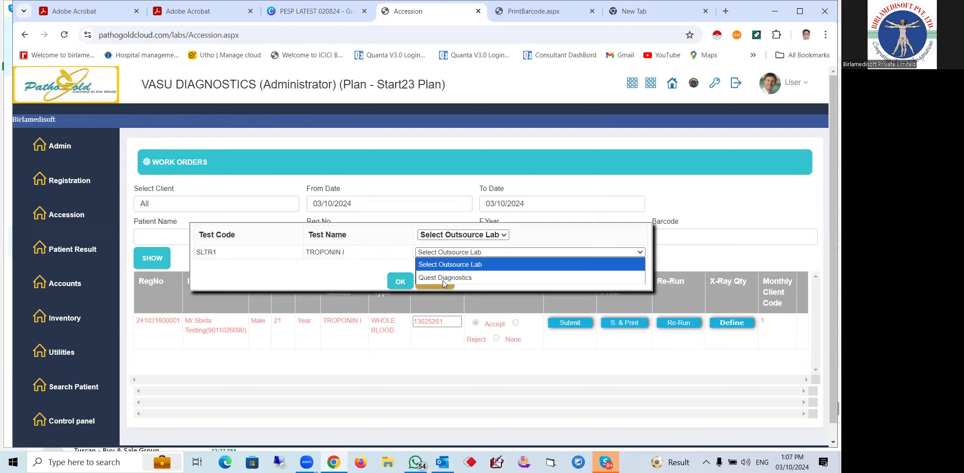
left_click(440, 278)
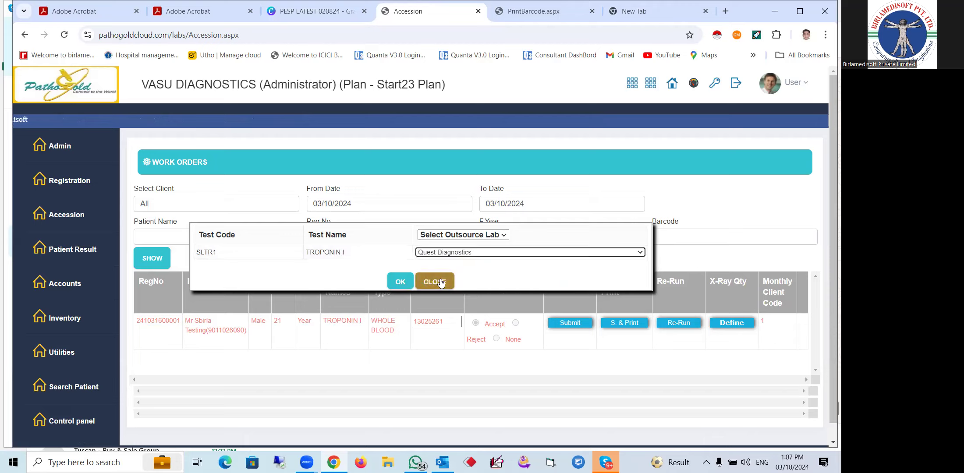
left_click(400, 283)
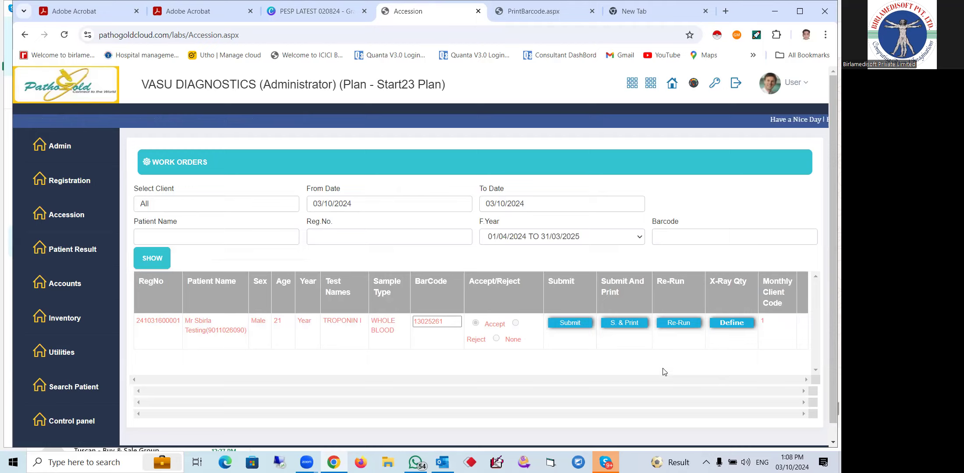
Run the Outsource Lab Report for Quest Diagnostics, check TROPONIN I's 1,000 rate, then go back
mouse_move(44, 217)
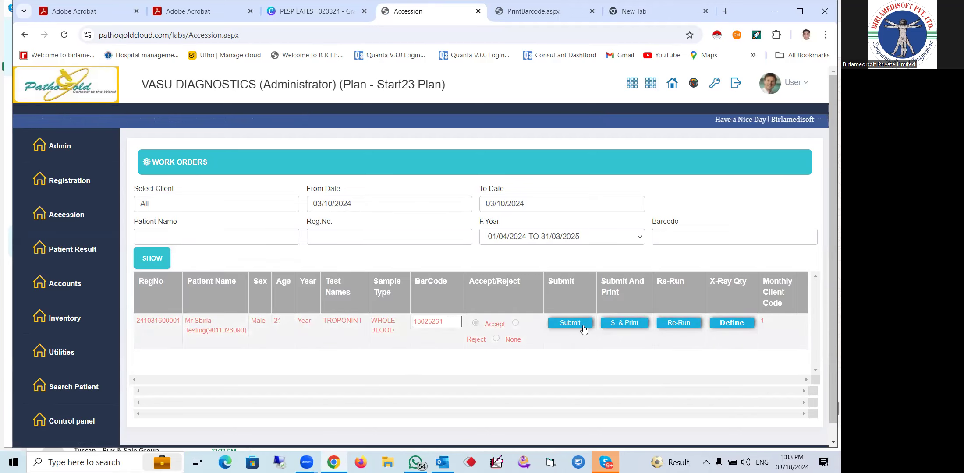
mouse_move(70, 180)
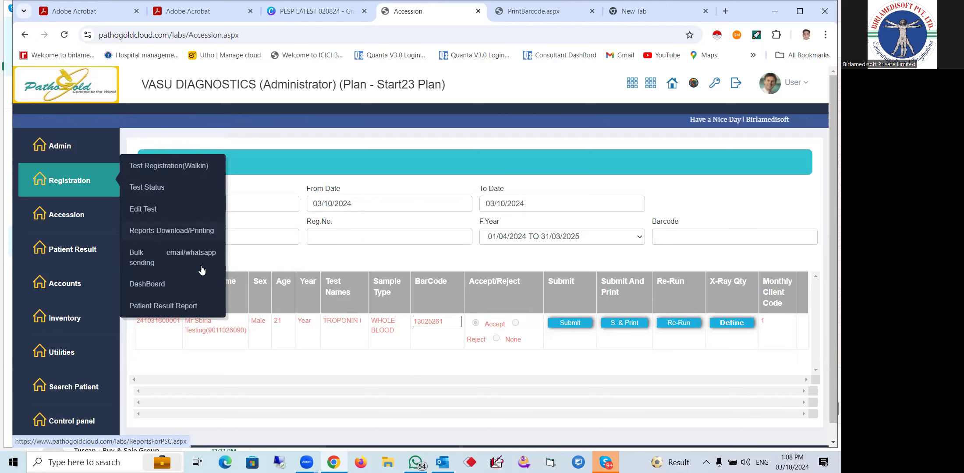
mouse_move(70, 146)
mouse_move(179, 262)
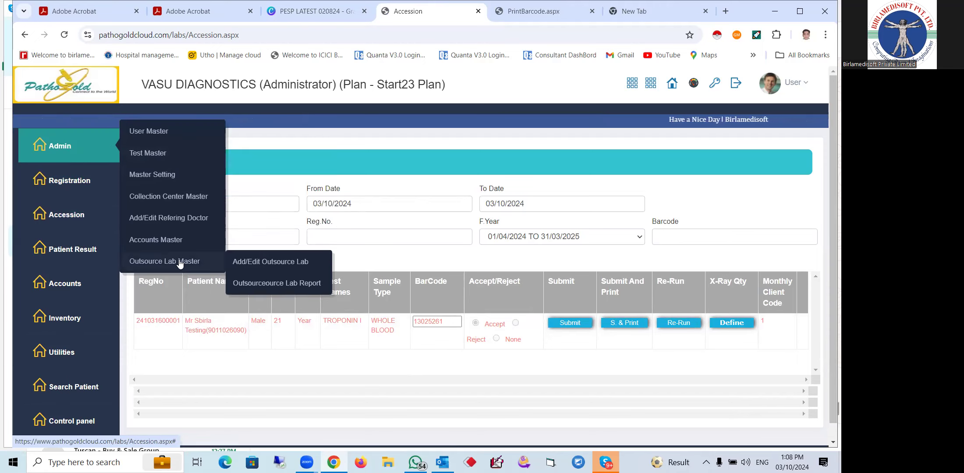
left_click(302, 288)
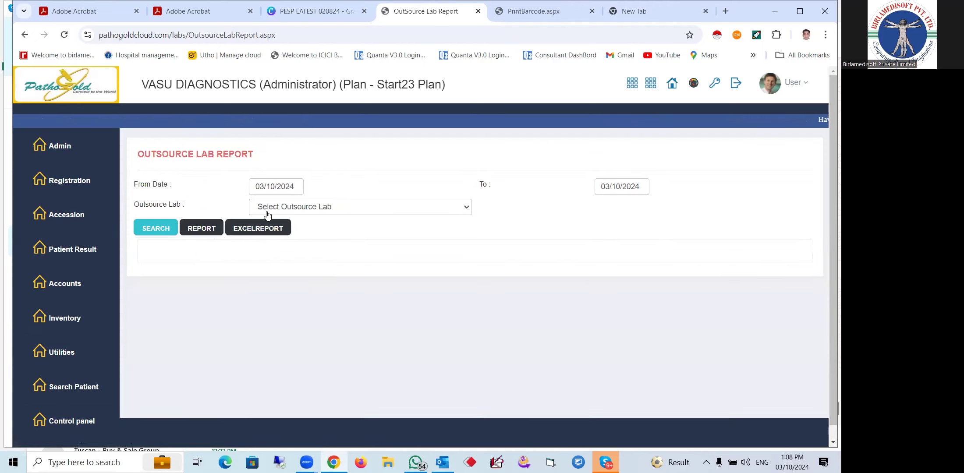
left_click(263, 202)
left_click(301, 250)
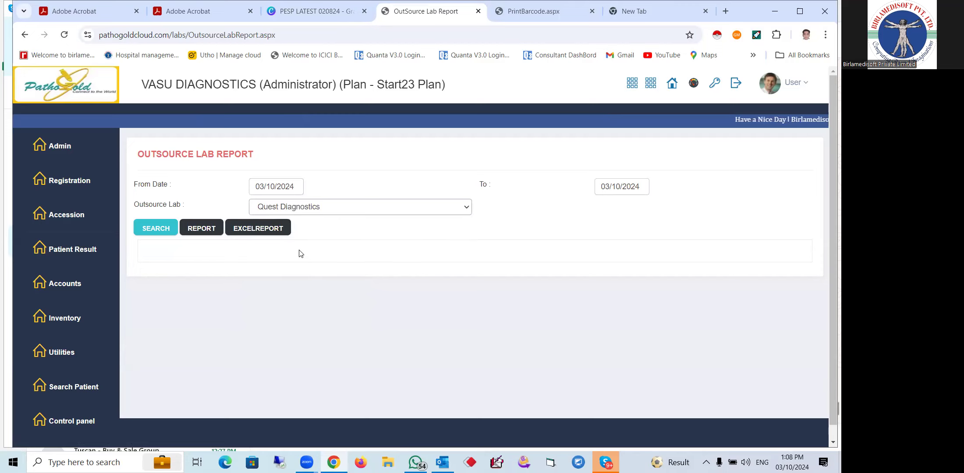
left_click(196, 229)
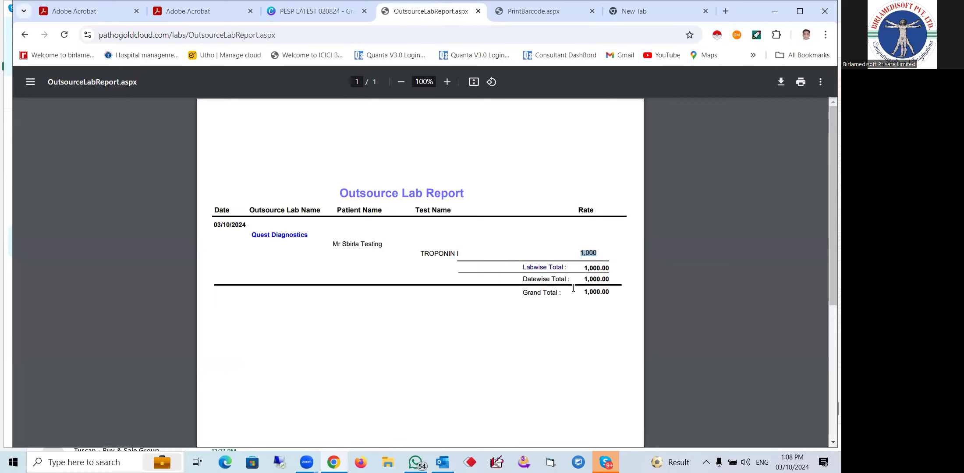
left_click(600, 252)
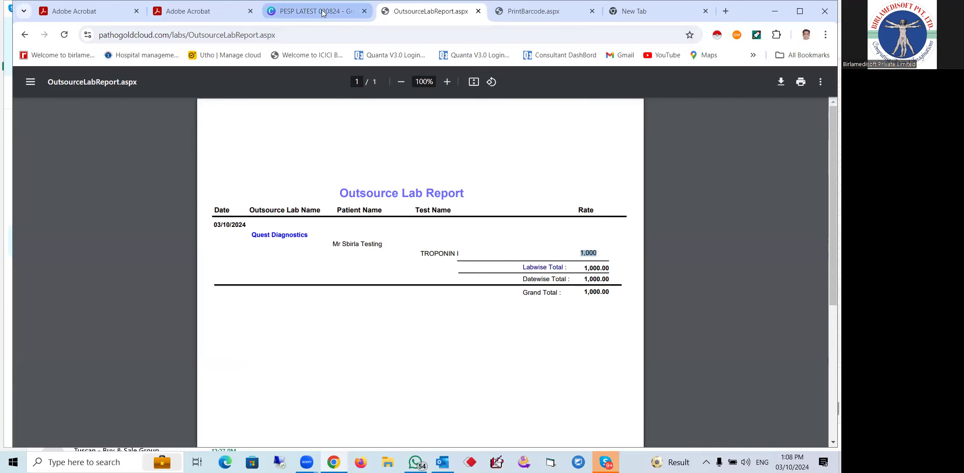
left_click(24, 35)
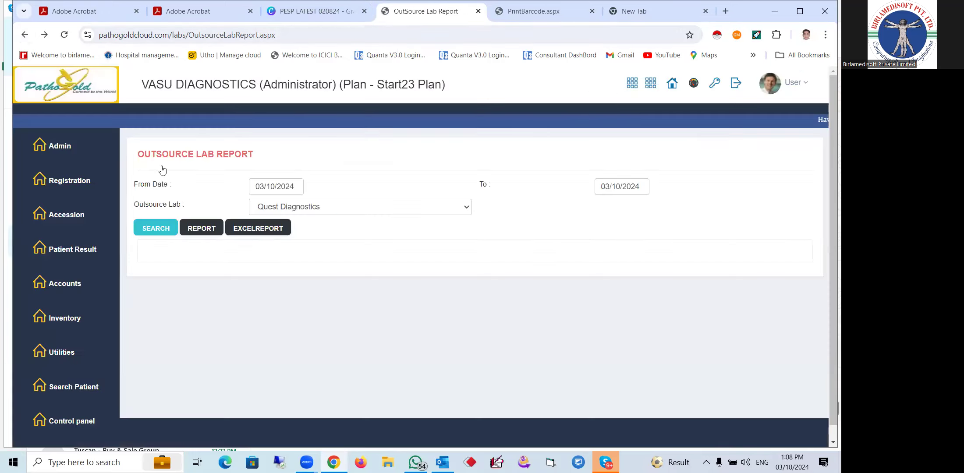
Open Test Result Entry, view the patient's TROPONIN I results, and return to the Sample Worksheet
mouse_move(112, 252)
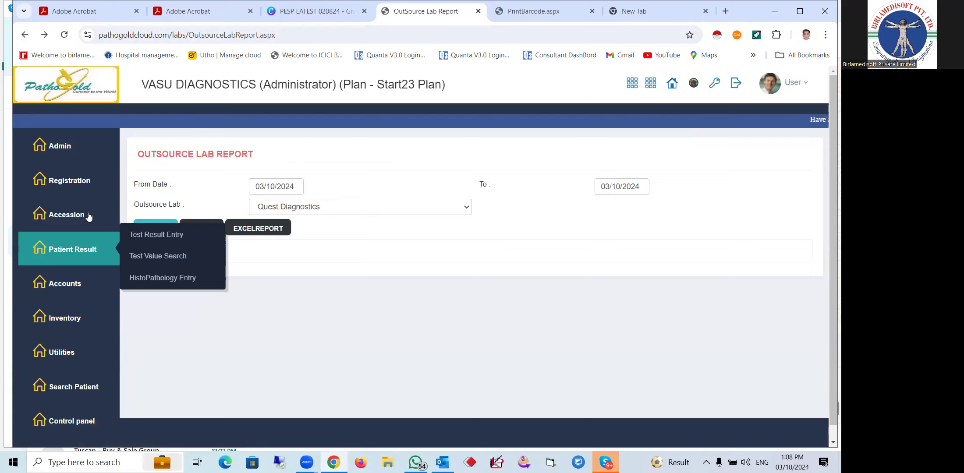
left_click(154, 236)
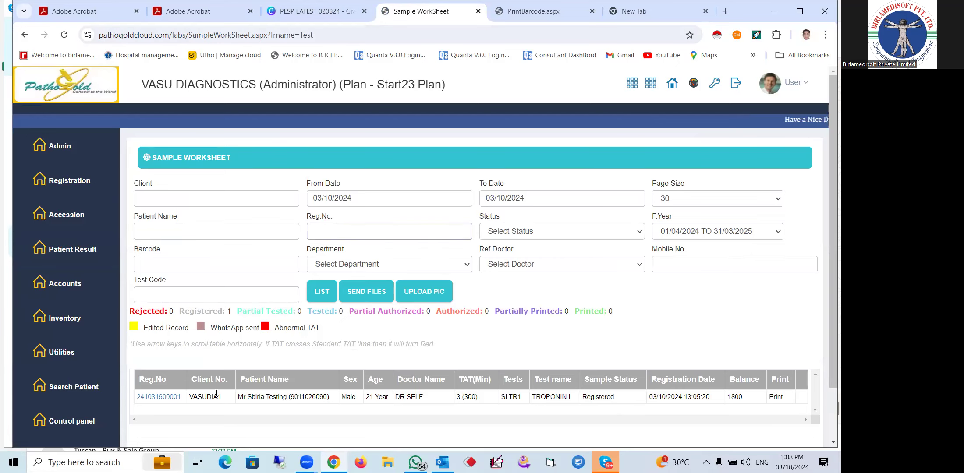
left_click(167, 398)
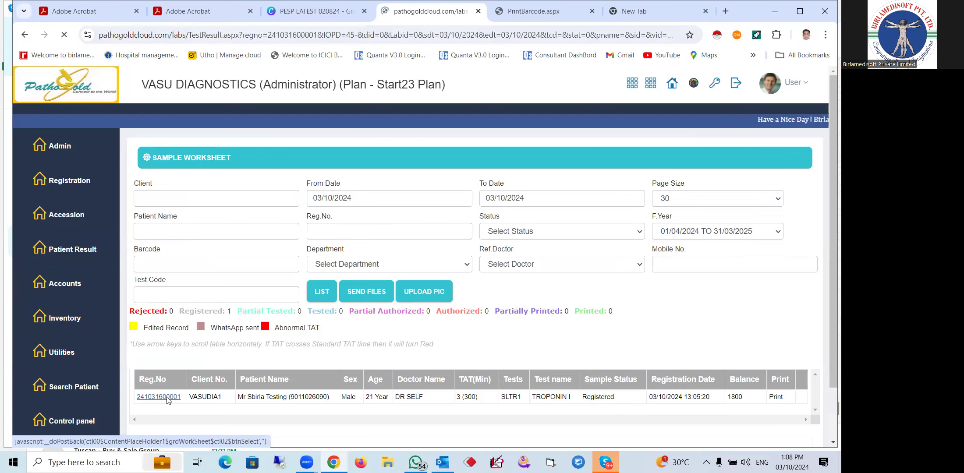
scroll(291, 404, "down", 3)
scroll(290, 373, "up", 3)
scroll(282, 402, "down", 3)
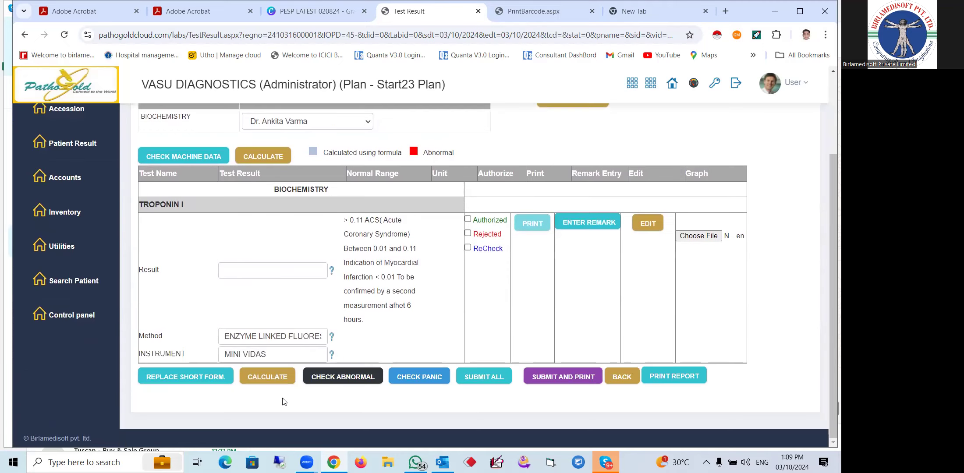
left_click(625, 378)
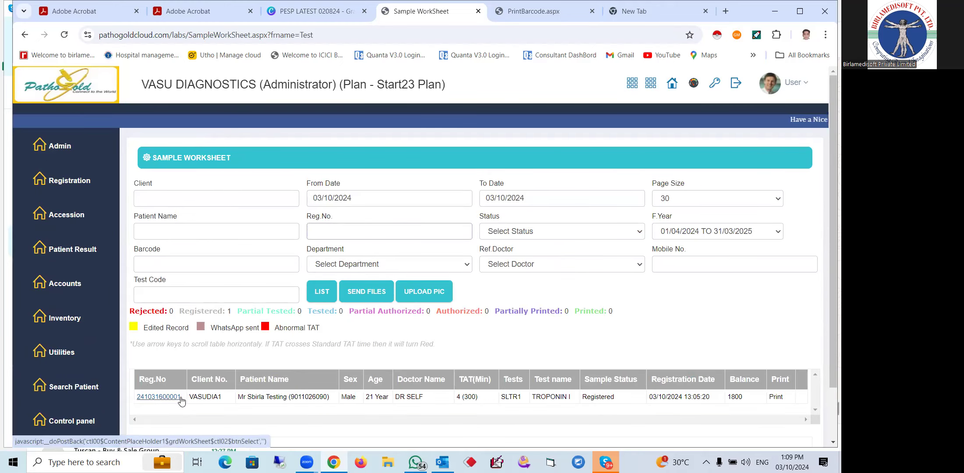
left_click(367, 297)
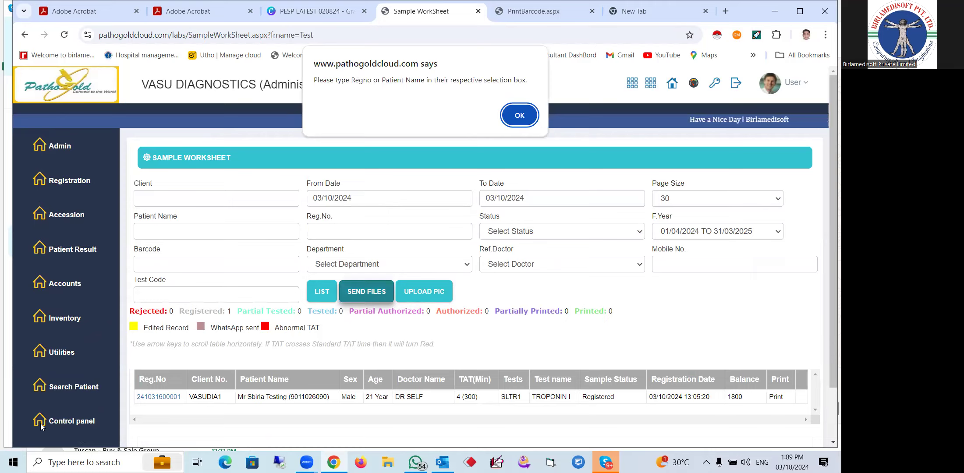
Dismiss the alert, paste the patient's registration number into Reg.No., then open and close Upload External Files
left_click(519, 115)
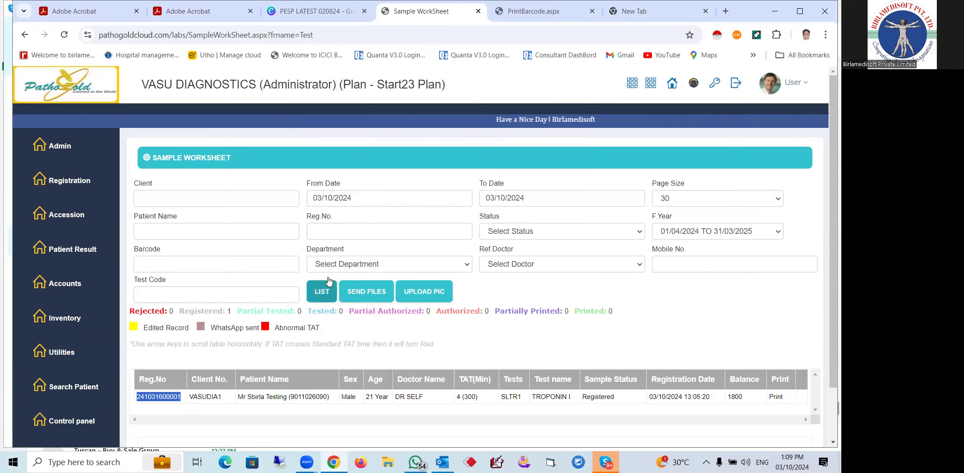
left_click(341, 228)
key("ctrl+v")
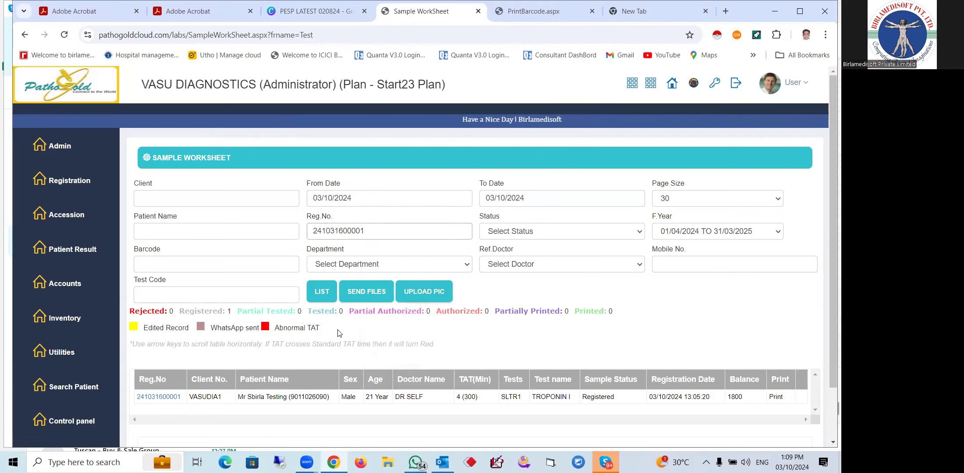
left_click(359, 295)
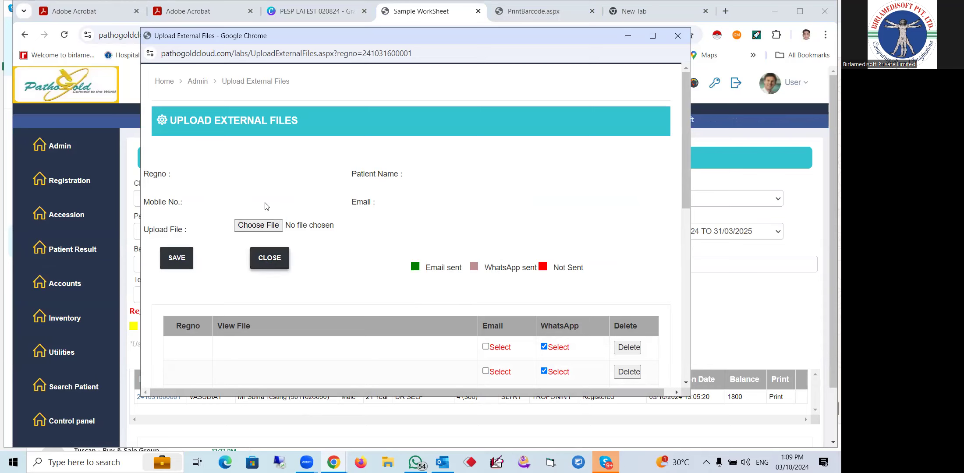
left_click(260, 260)
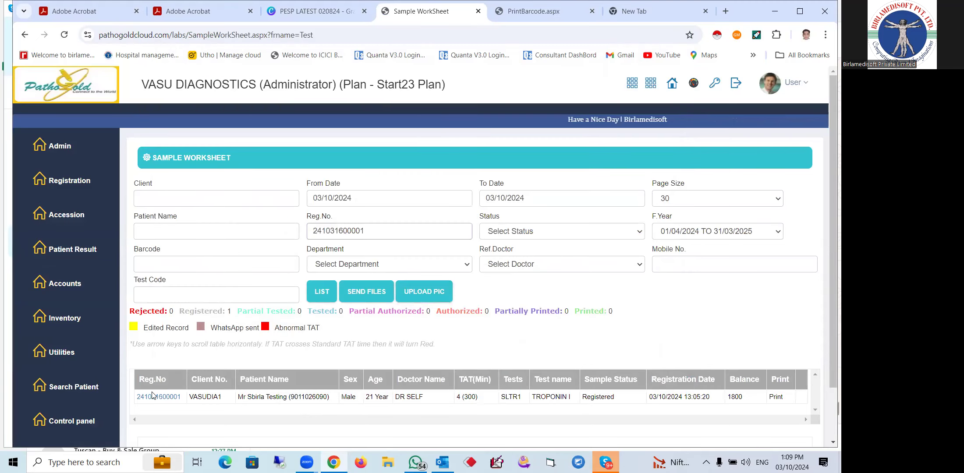